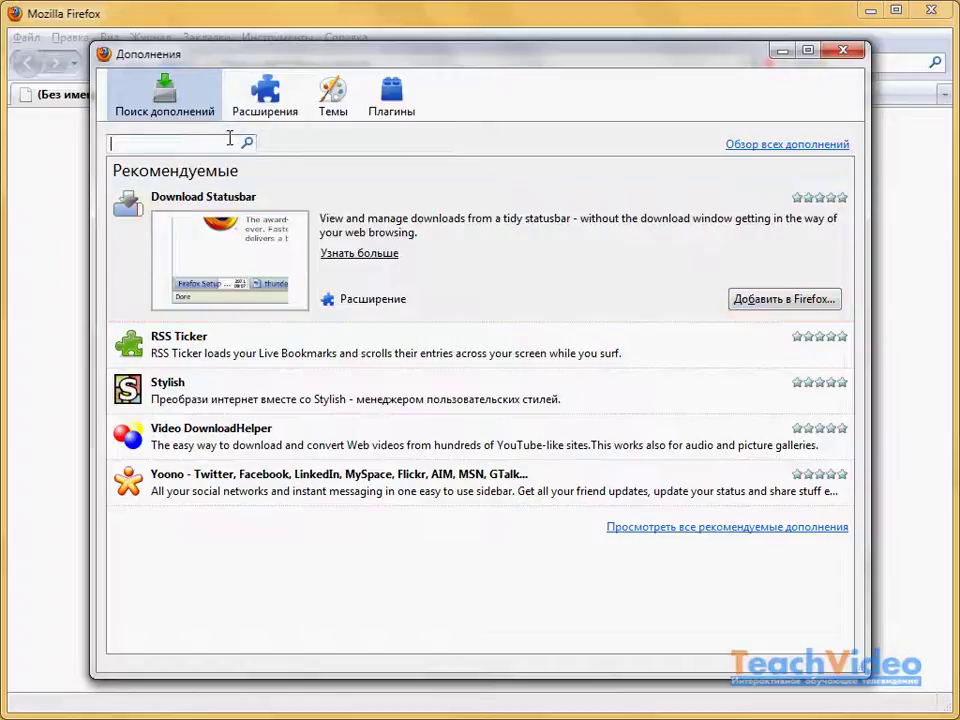
- Search the add-ons for iMacros, install iMacros for Firefox, and restart the browser
type("iMacros")
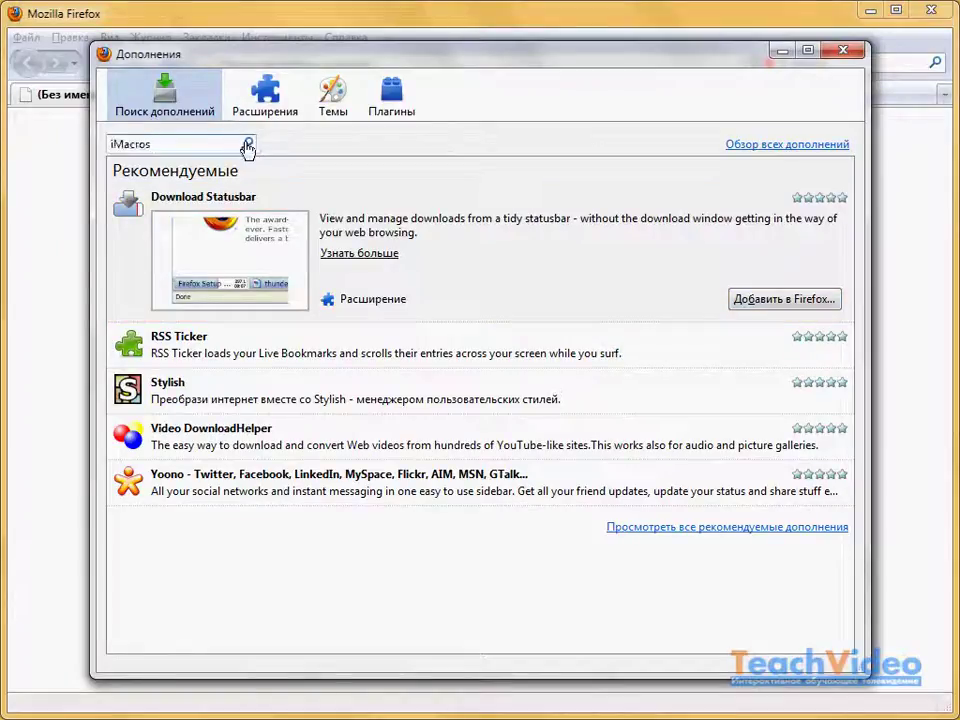
left_click(246, 144)
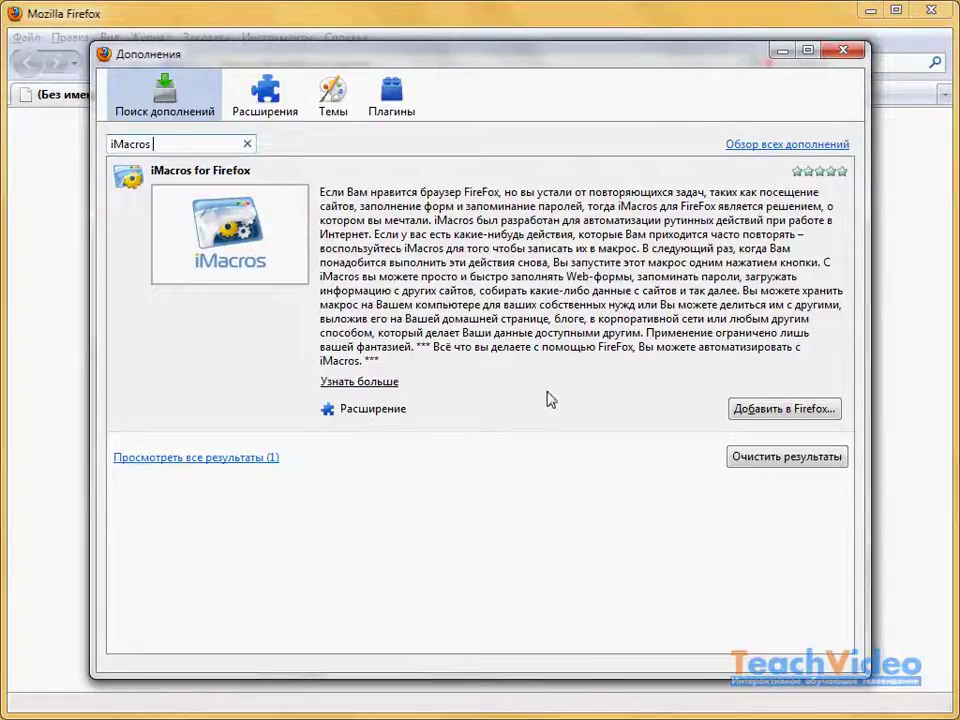
left_click(786, 414)
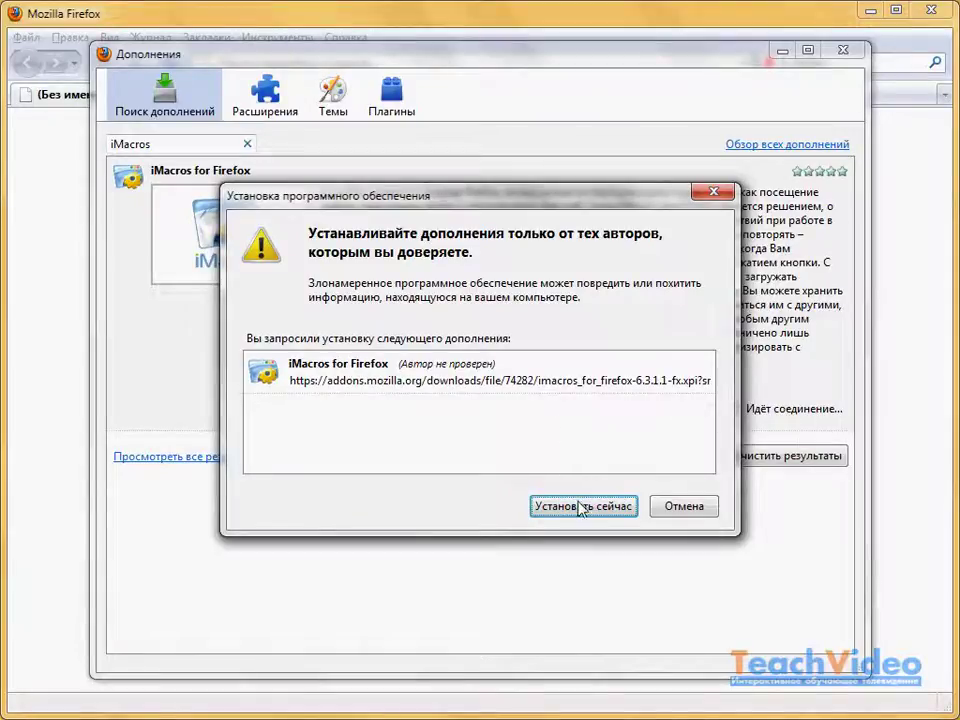
left_click(579, 509)
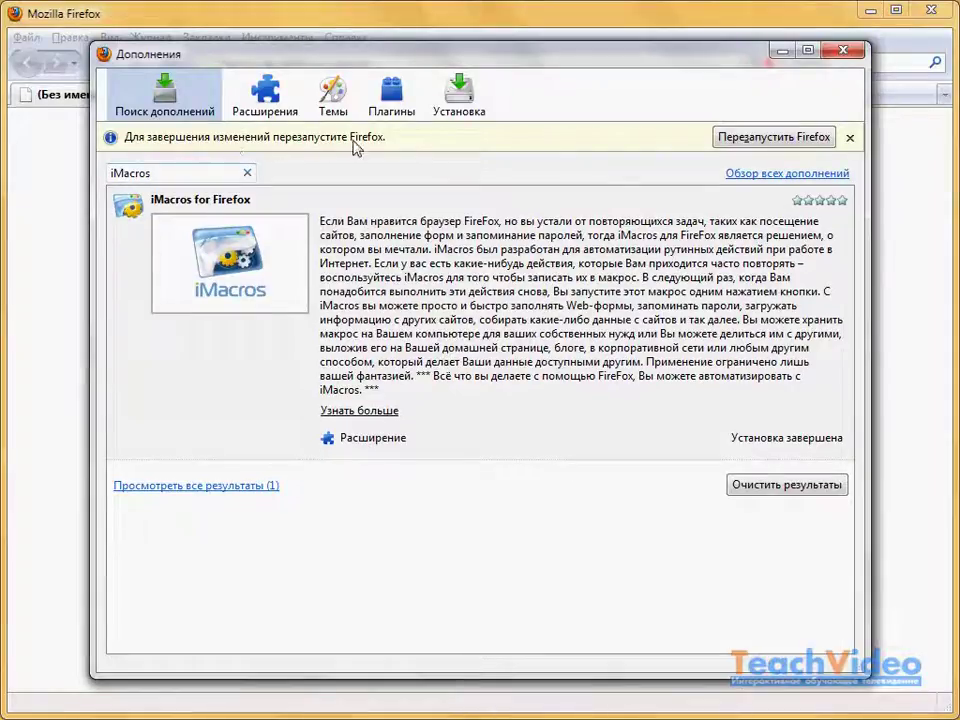
left_click(815, 140)
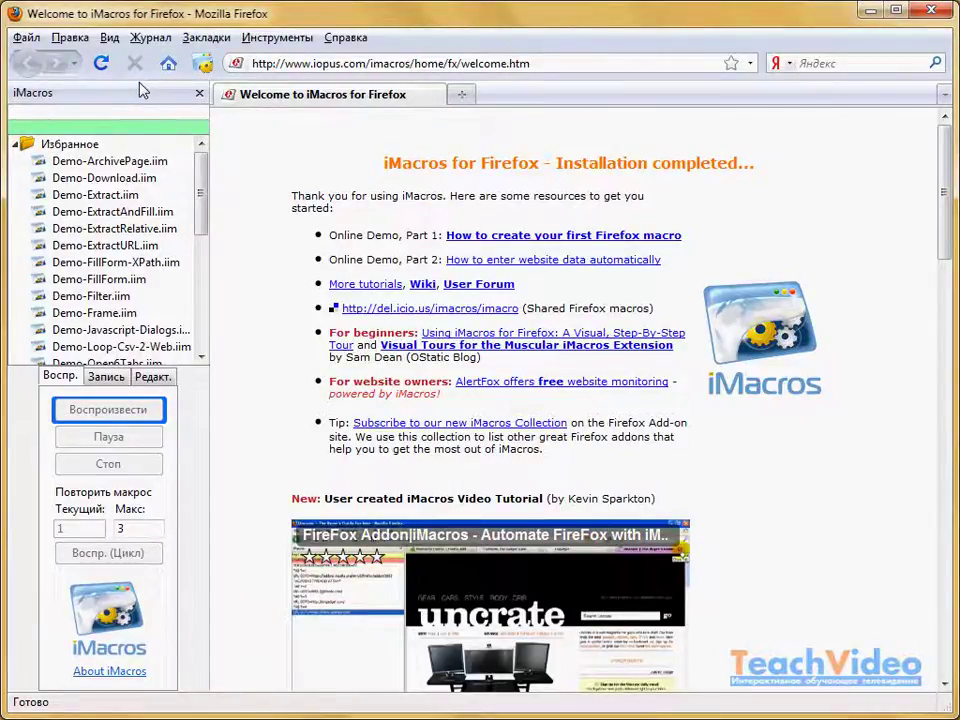
- Open the toolbar customization window to look over the available items, and close it
left_click(112, 39)
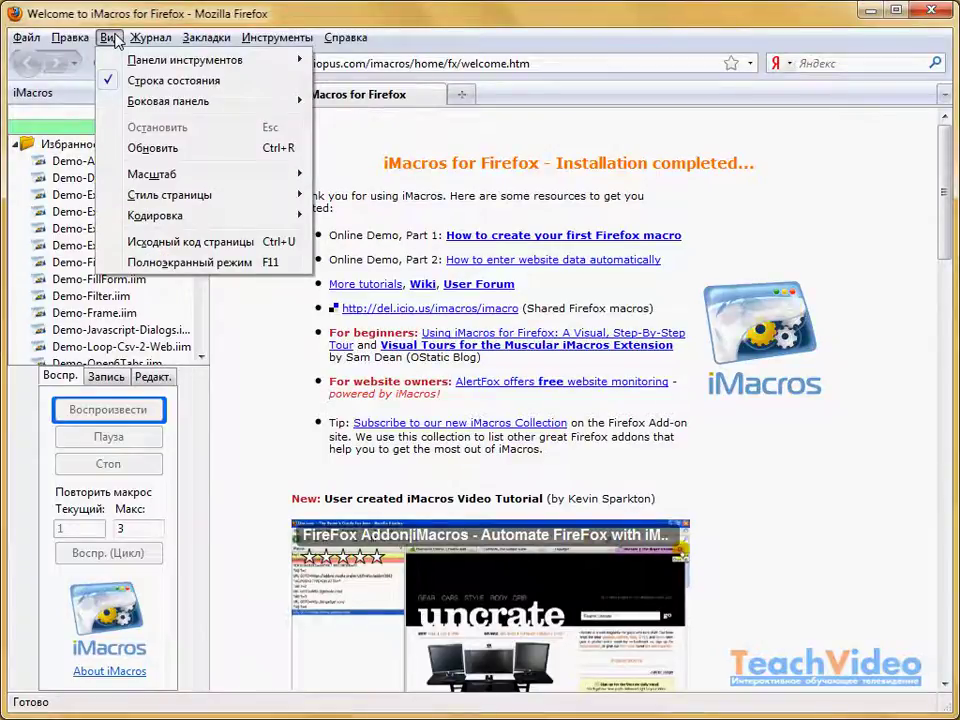
mouse_move(185, 60)
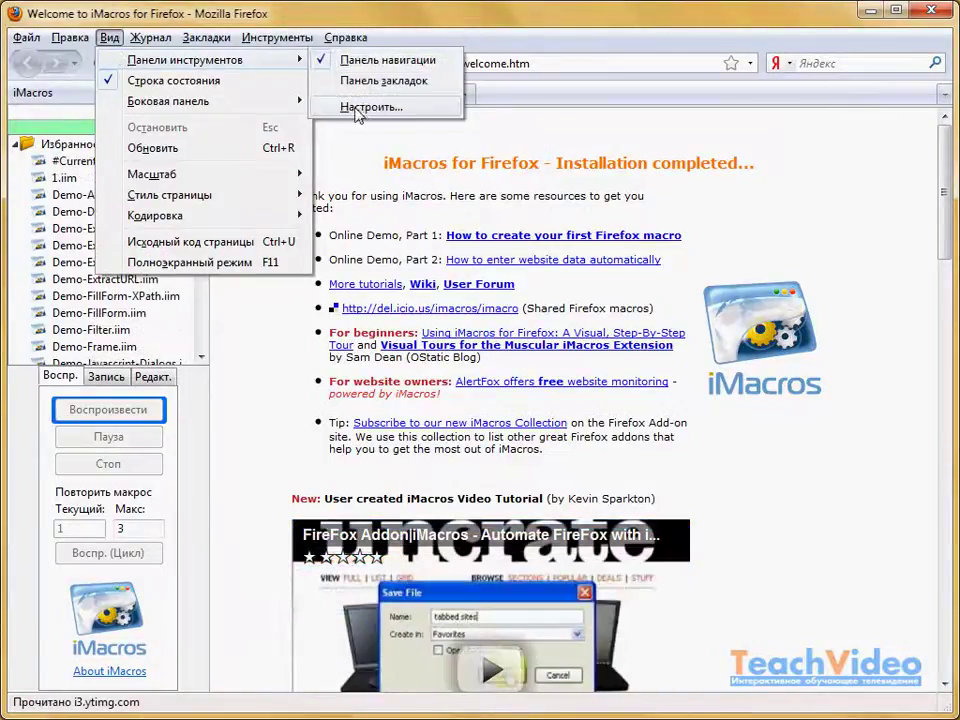
left_click(368, 106)
mouse_move(332, 252)
left_mouse_down()
mouse_move(225, 200)
mouse_move(242, 156)
mouse_move(193, 54)
mouse_move(185, 75)
mouse_move(330, 265)
left_mouse_up()
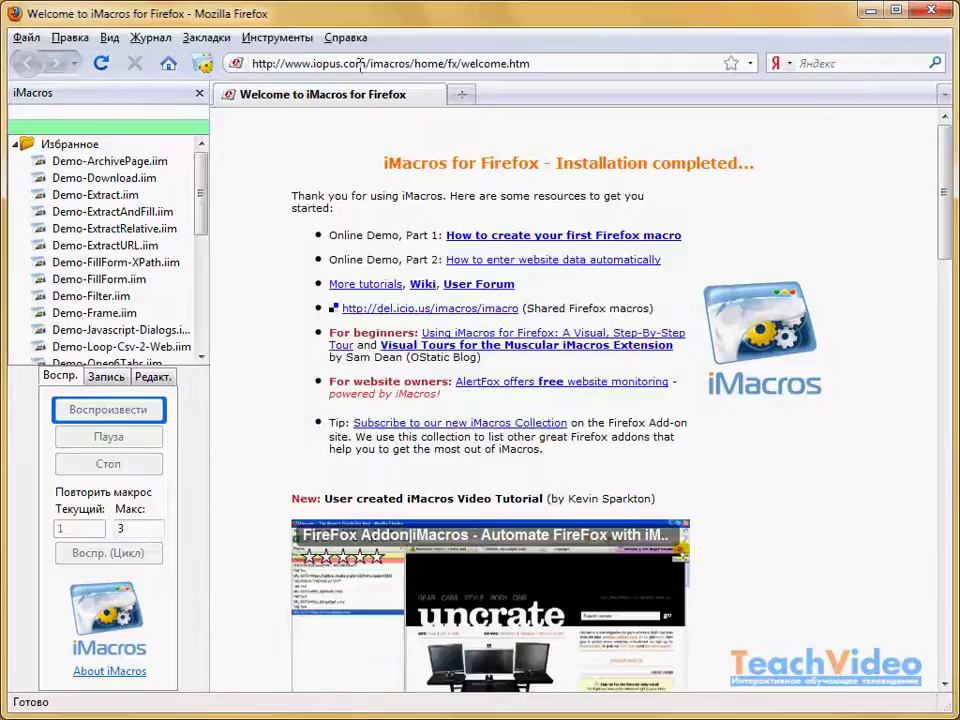
key("Return")
- Look through the list of demo macros and load mail.ru in a new tab
left_click_drag(204, 205, 203, 340)
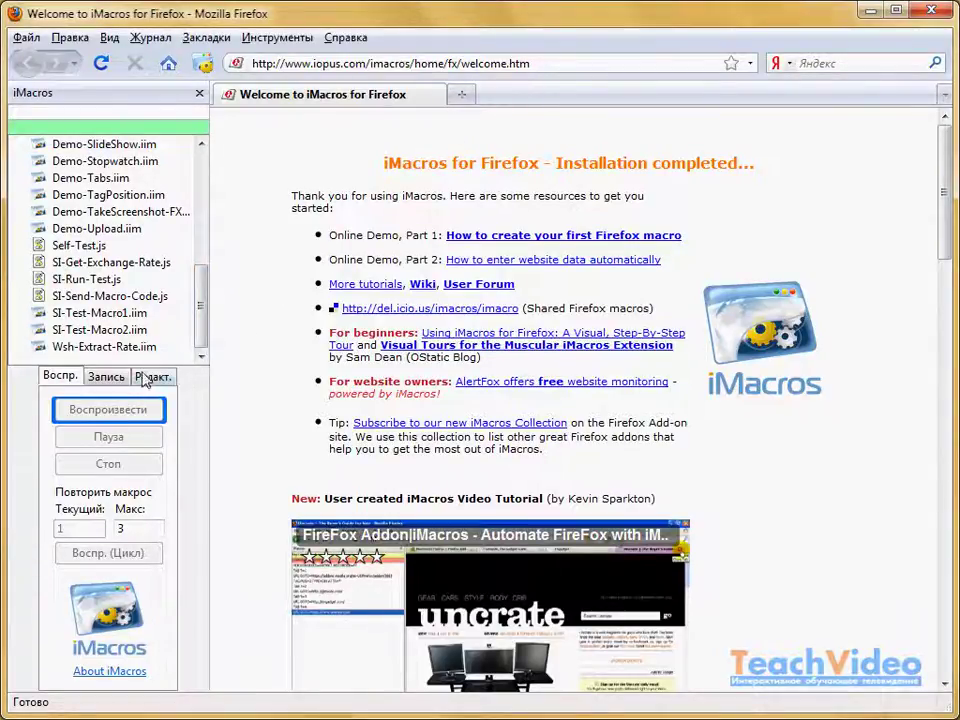
left_click(462, 94)
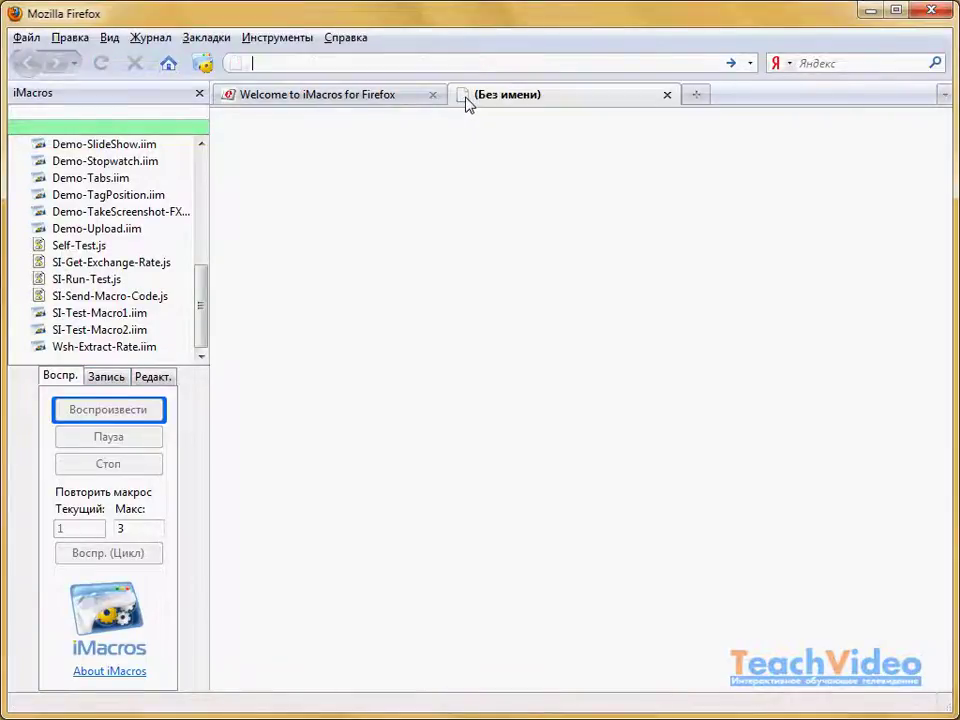
type("mail.ru")
key("Return")
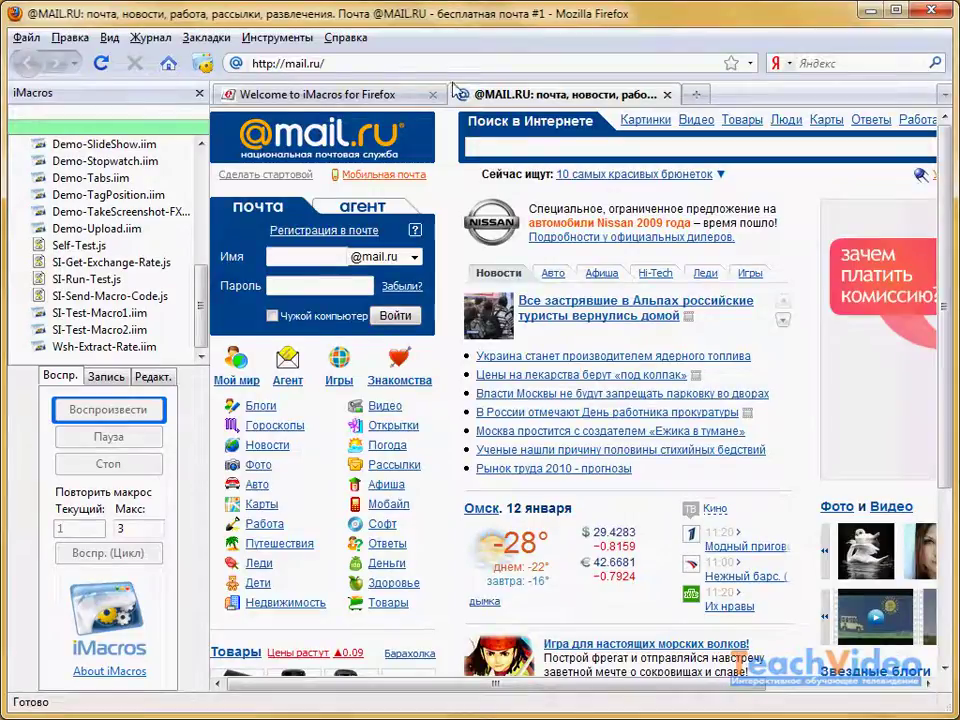
- Start recording a new iMacros macro on the mail.ru page, agreeing to close the other tab
left_click(114, 383)
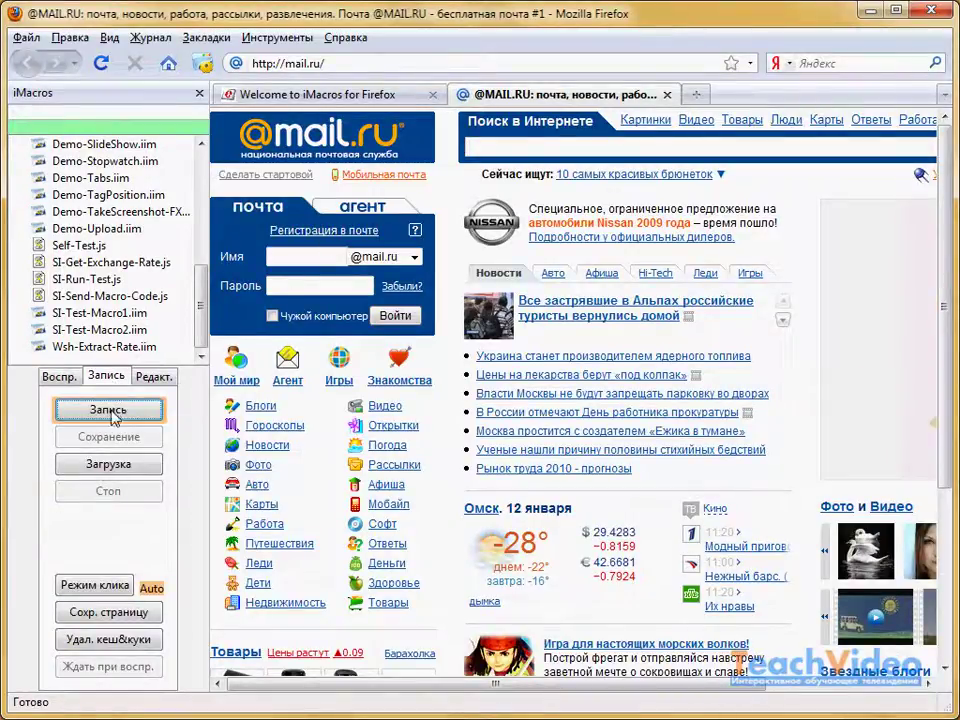
left_click(112, 411)
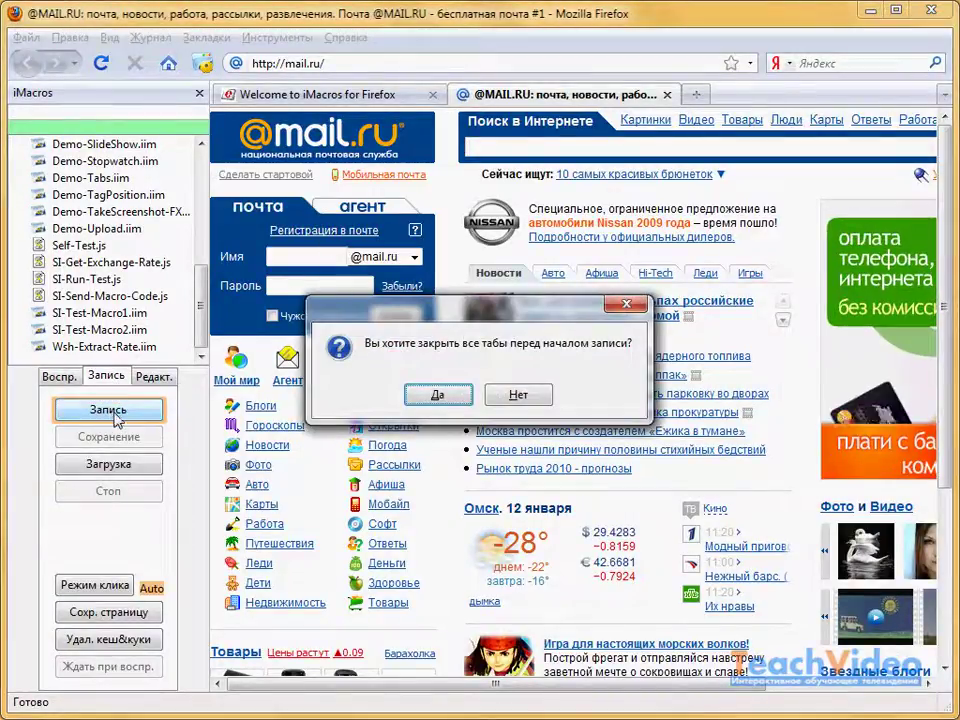
left_click(439, 396)
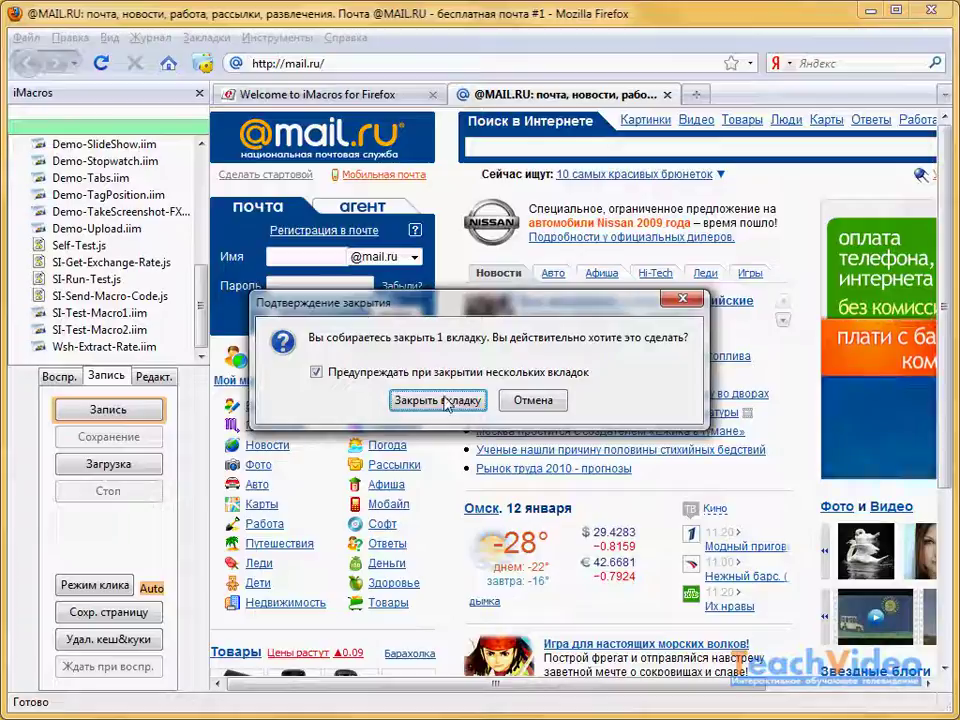
left_click(449, 405)
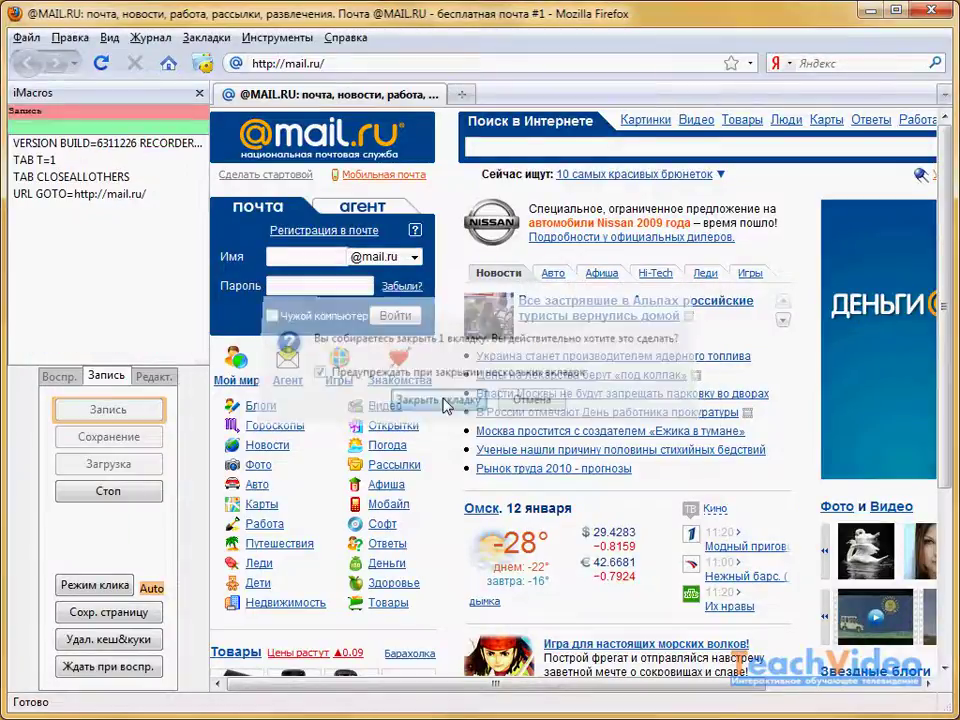
- Record going to the Авто section, its Каталог and the Alpina brand page, and stop the recording
left_click(259, 496)
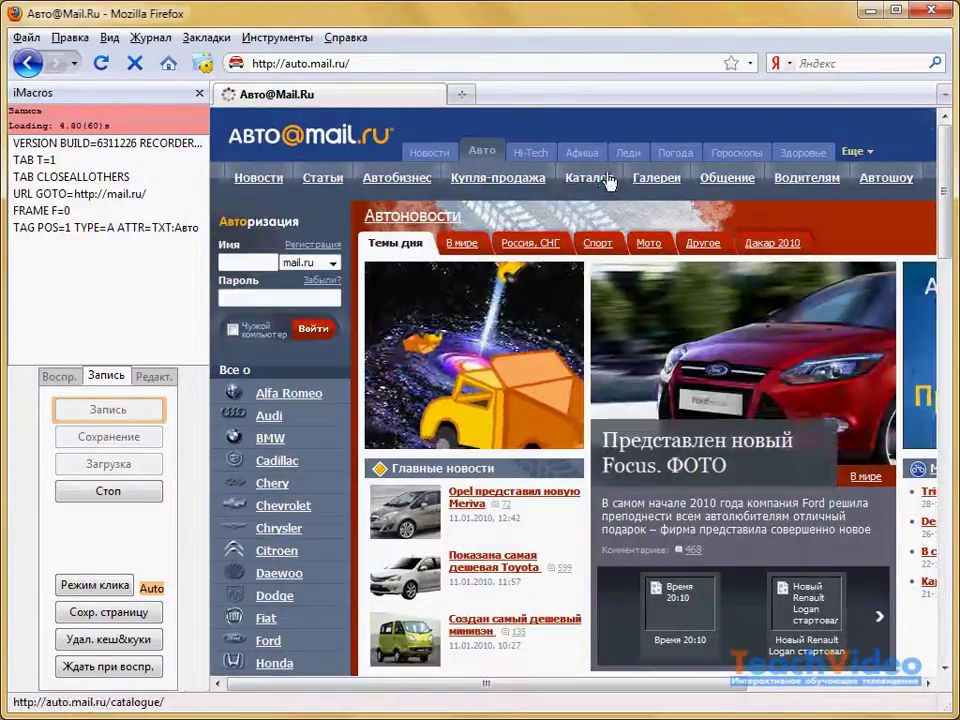
left_click(608, 180)
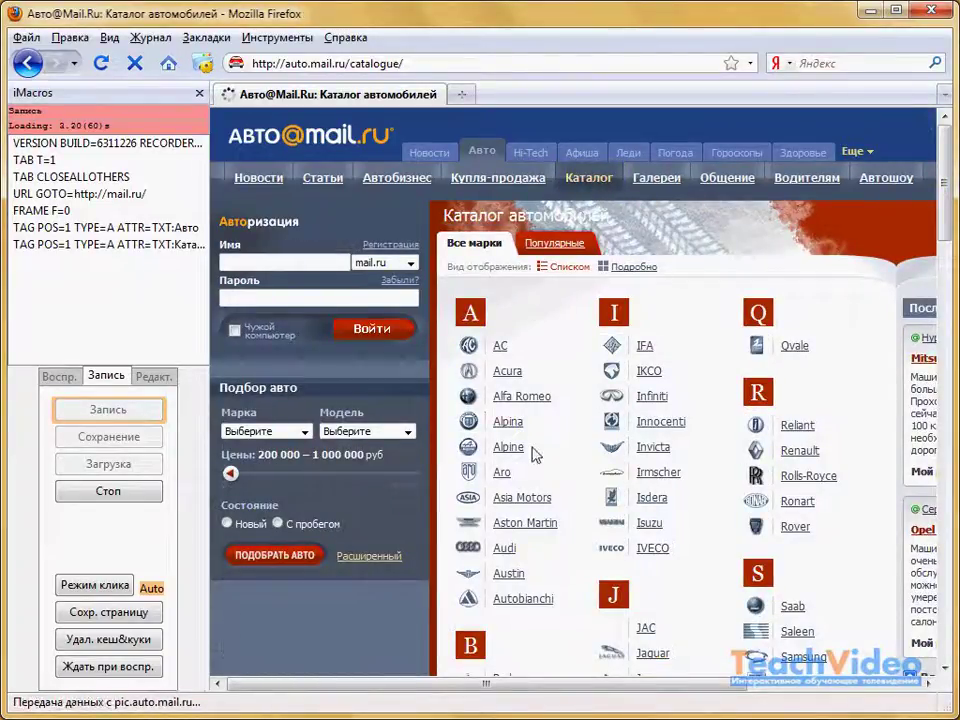
left_click(507, 421)
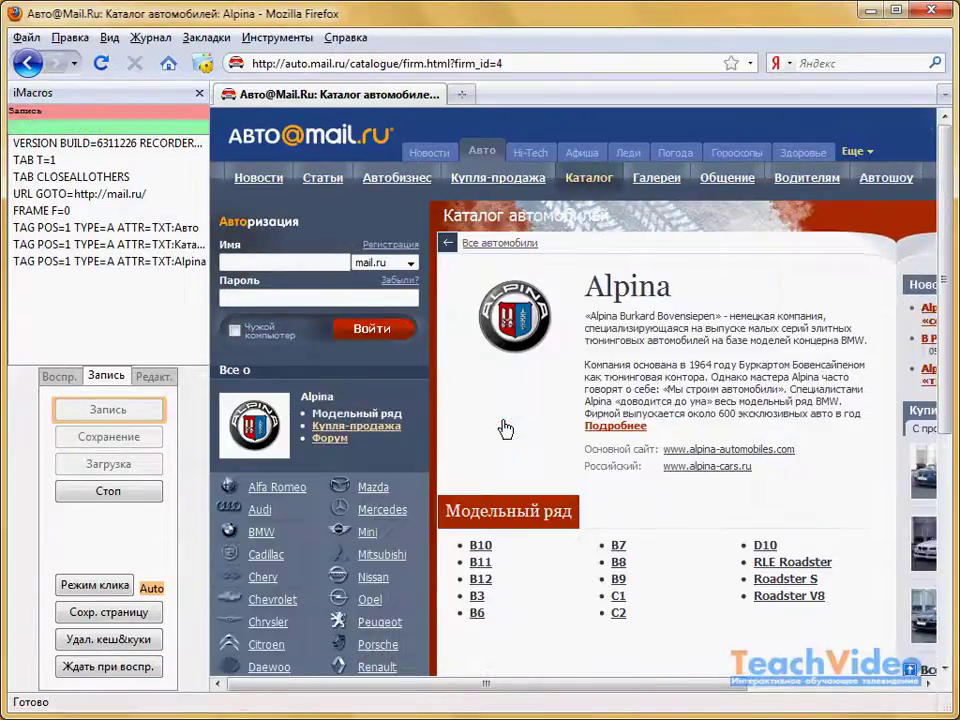
left_click(108, 491)
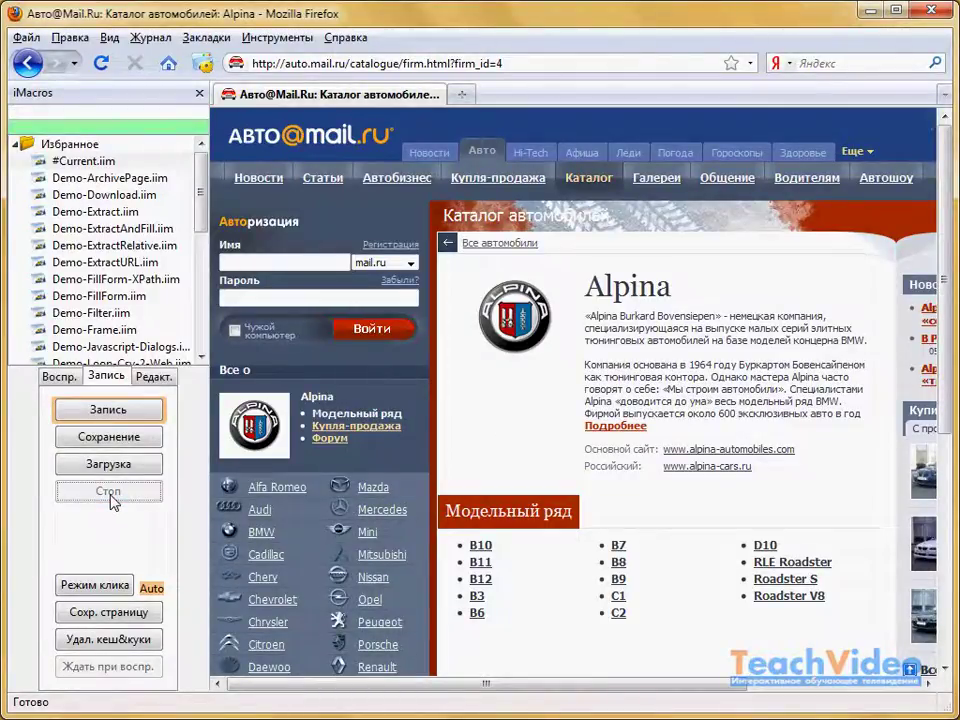
- Replace the car catalogue tab with a blank one and save the recorded macro under the name 1
left_click(461, 94)
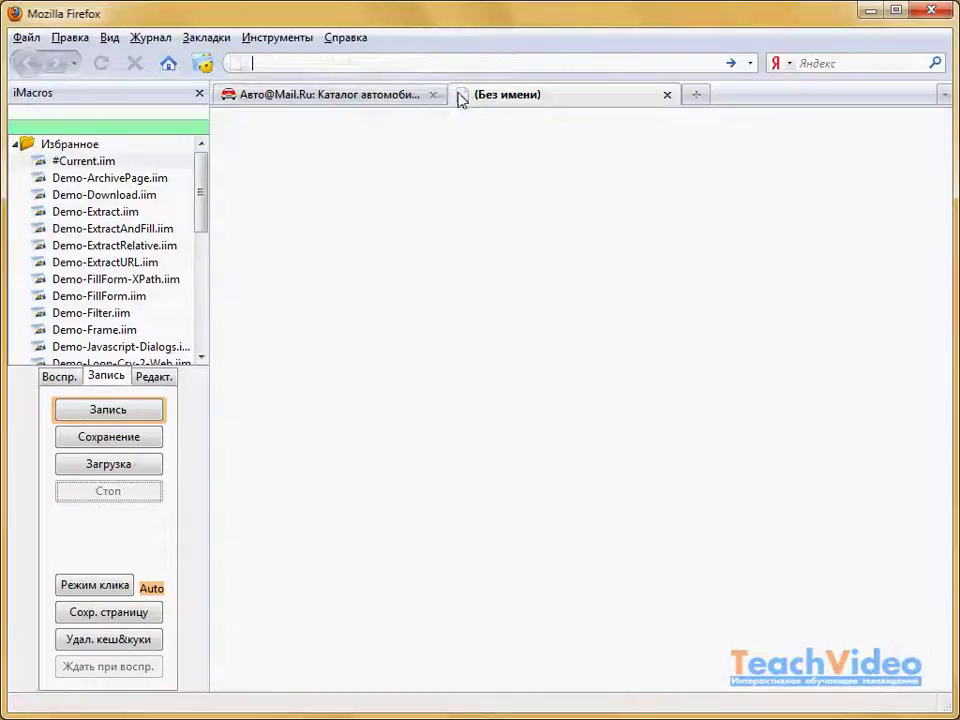
left_click(433, 94)
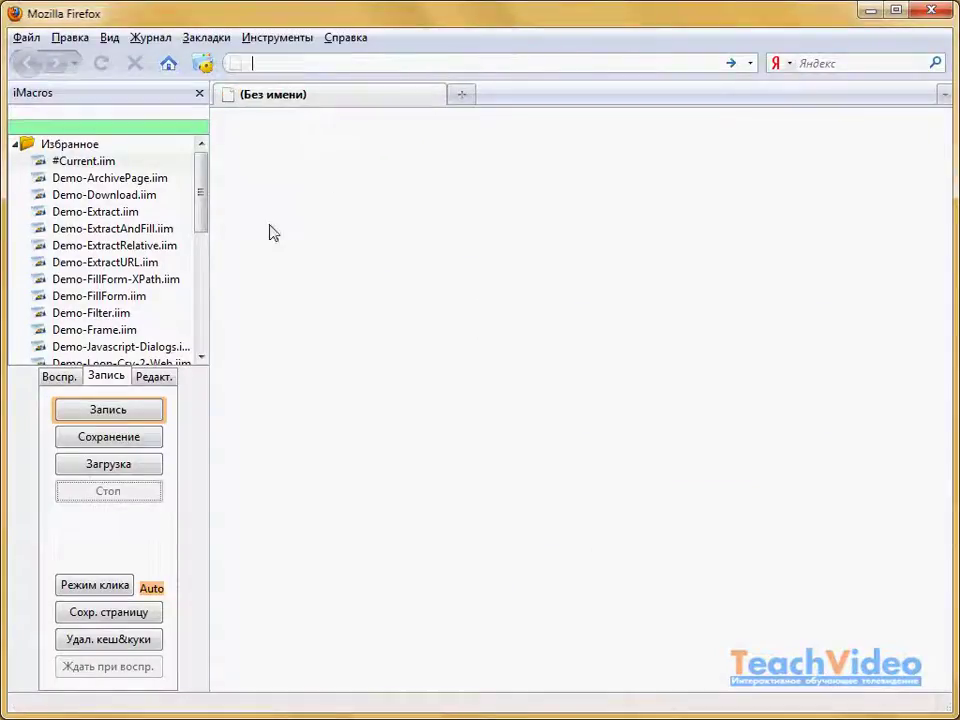
left_click(122, 440)
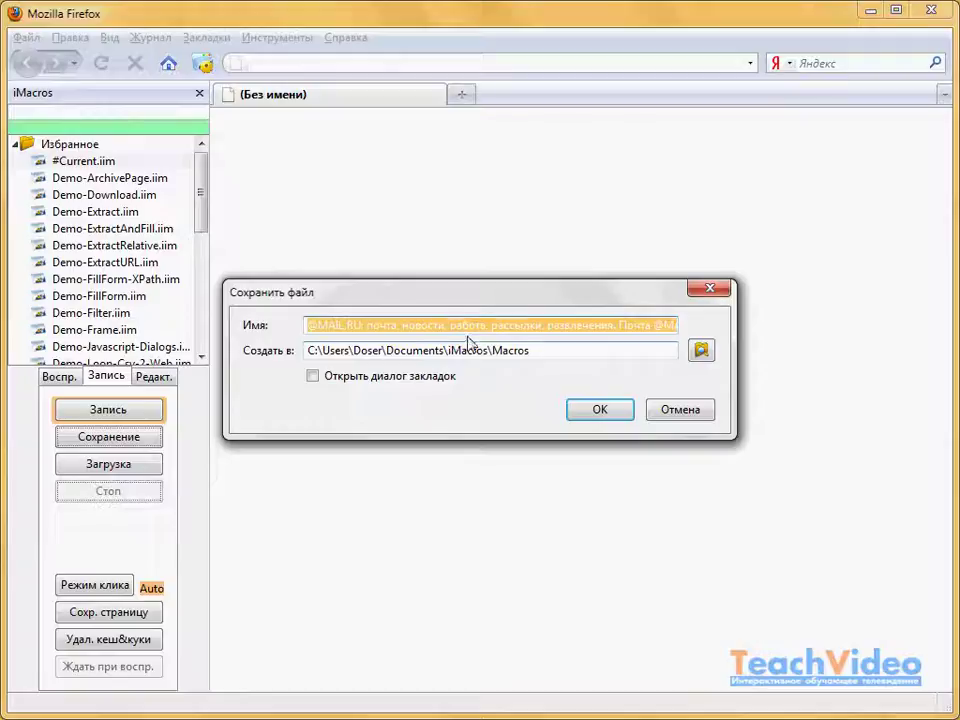
type("1")
left_click(597, 408)
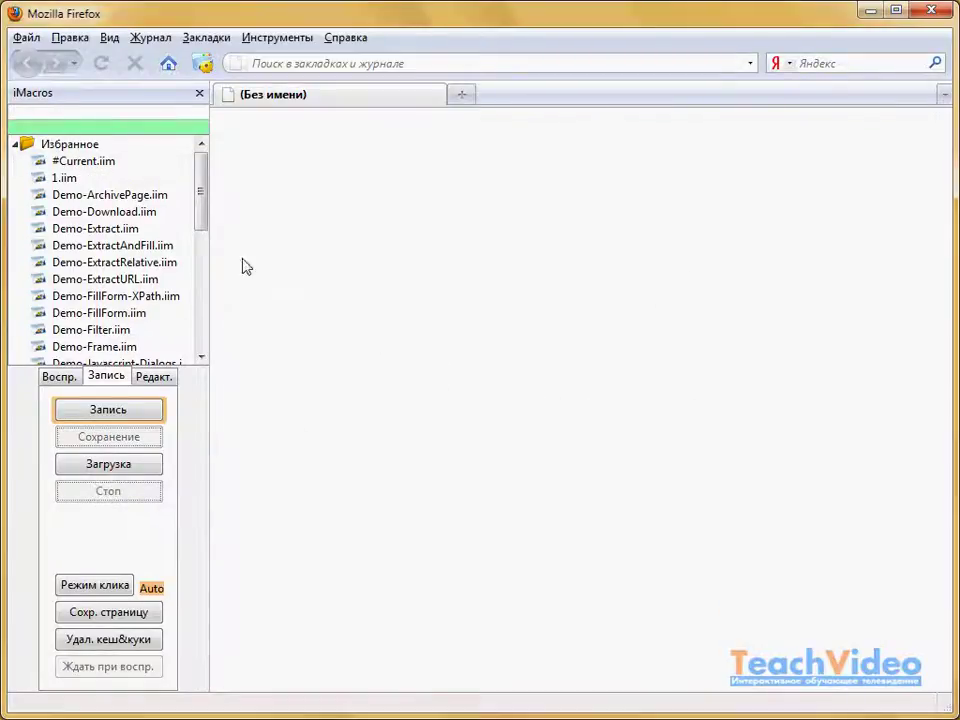
- Play back the saved macro 1.iim once in the blank tab
left_click(64, 180)
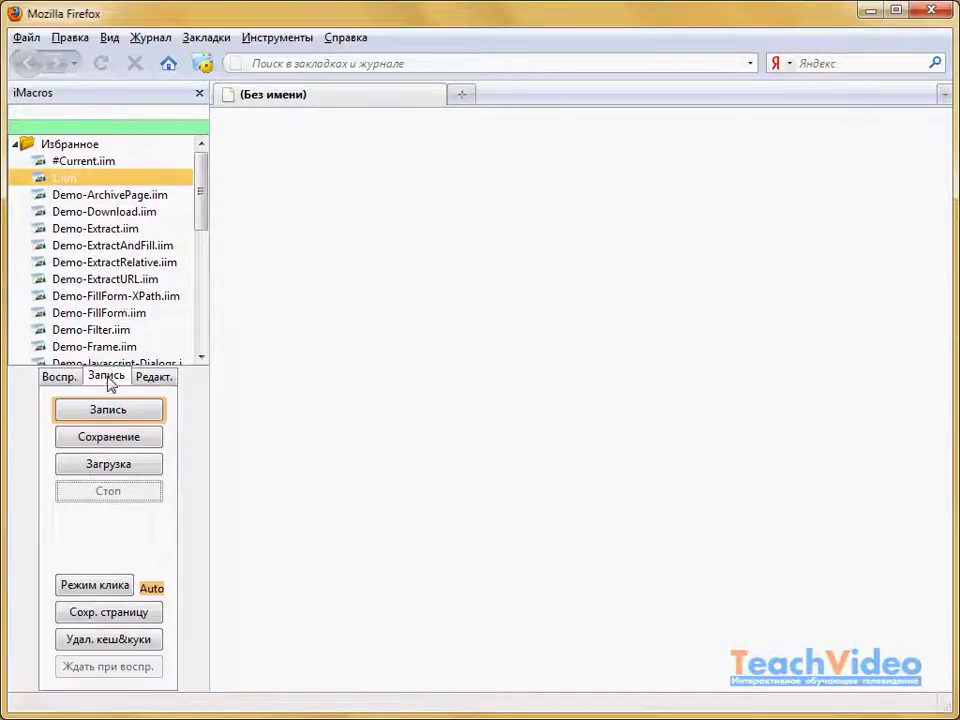
left_click(58, 377)
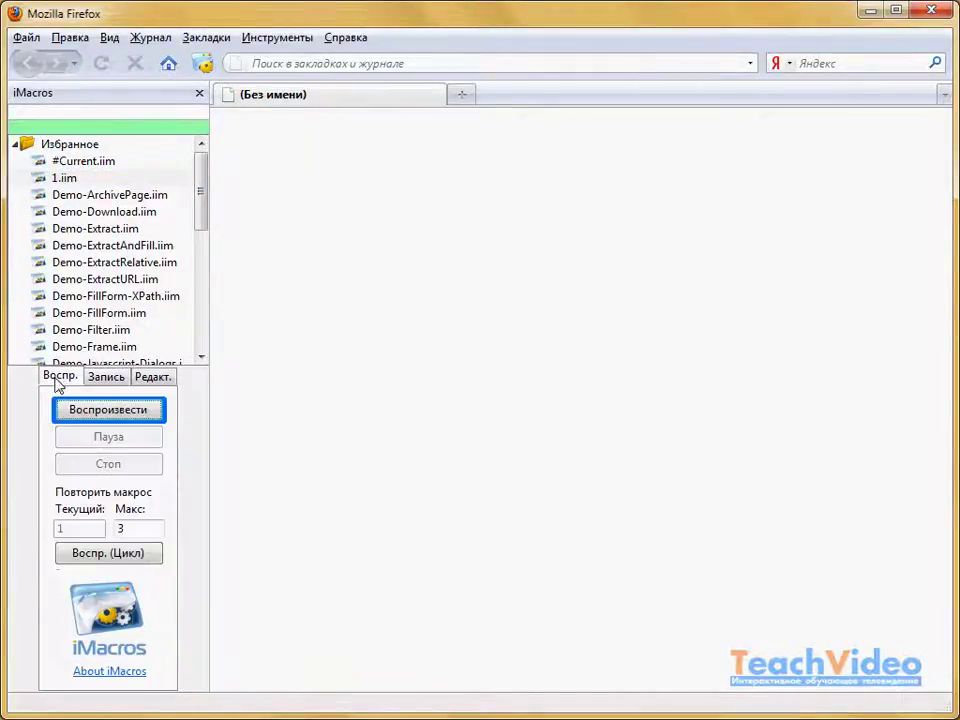
left_click(90, 411)
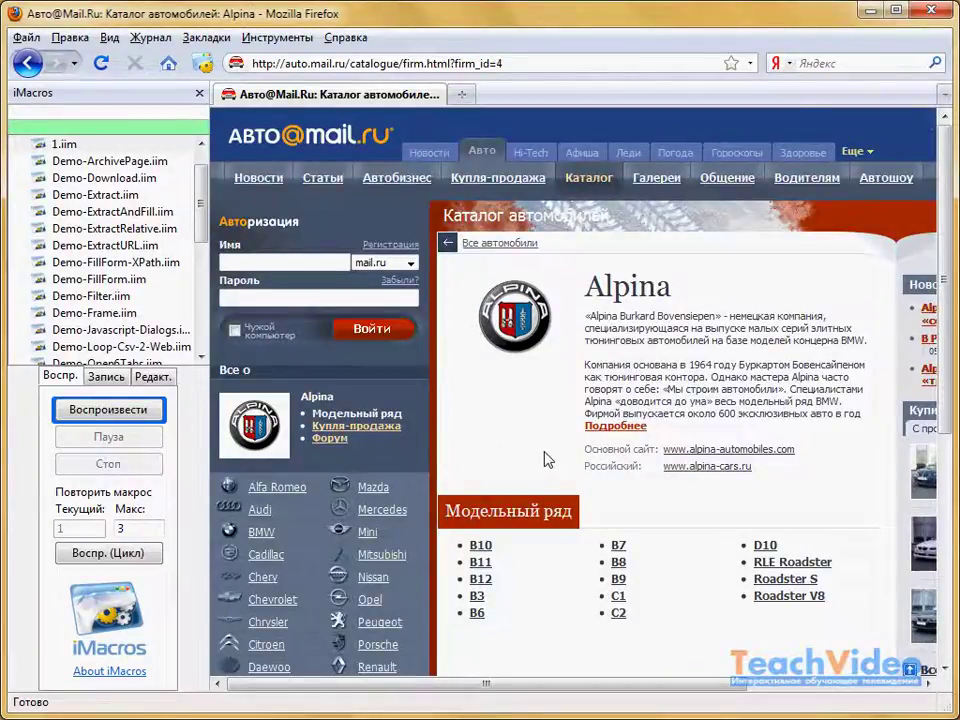
- Replace the Alpina page tab with a blank one and look through the macro list
left_click(462, 95)
left_click(433, 94)
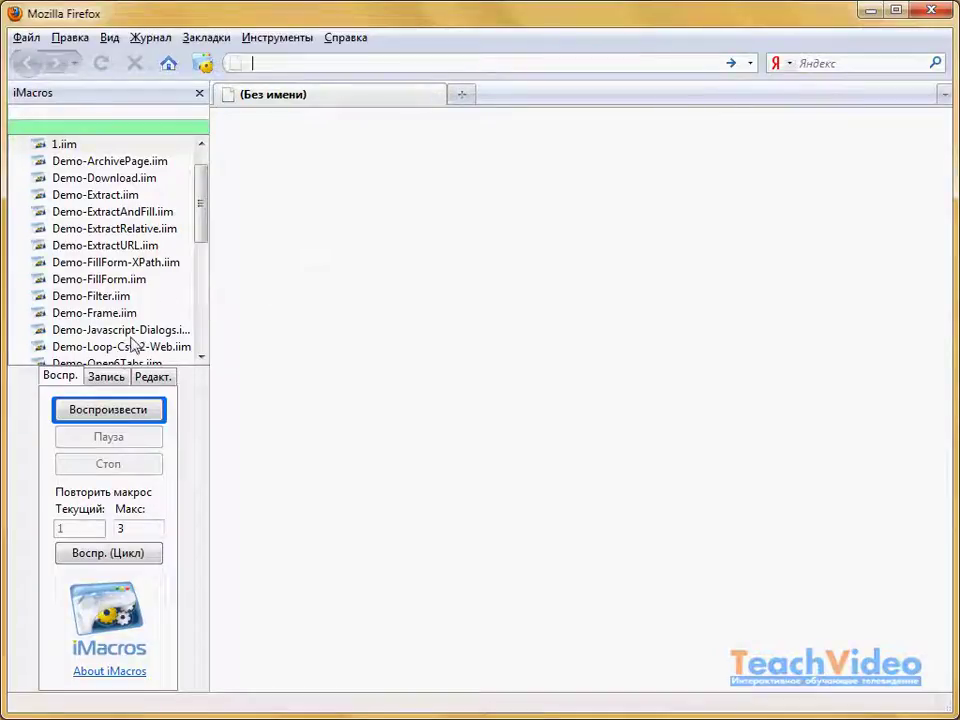
left_click_drag(199, 222, 191, 343)
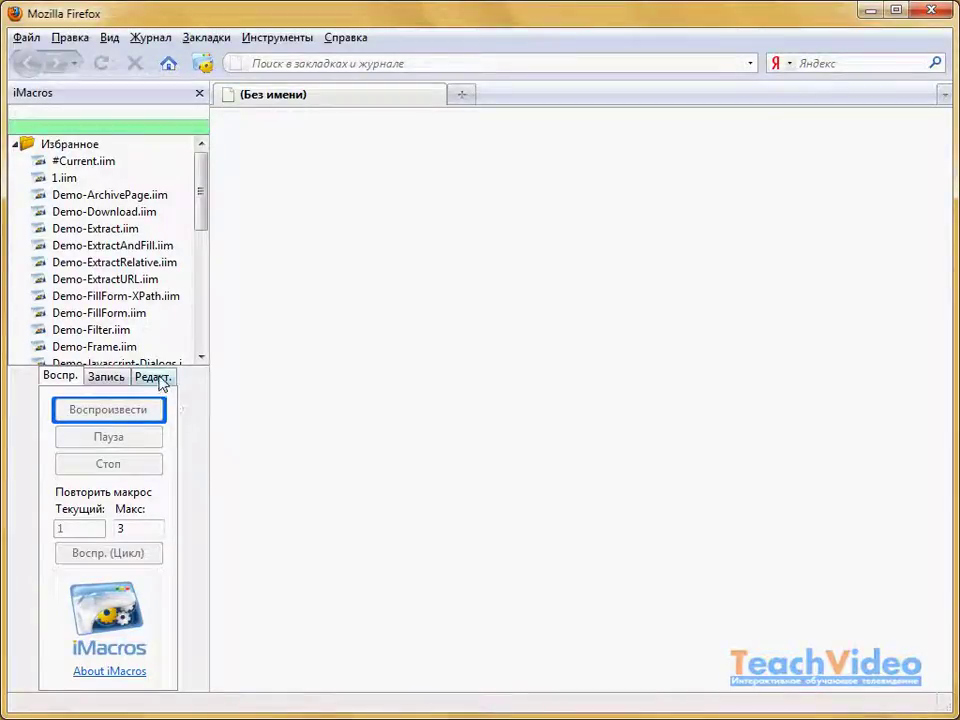
- Look through the General, Security, Paths and Shared scripts settings in the iMacros options, and close them without changes
left_click(157, 382)
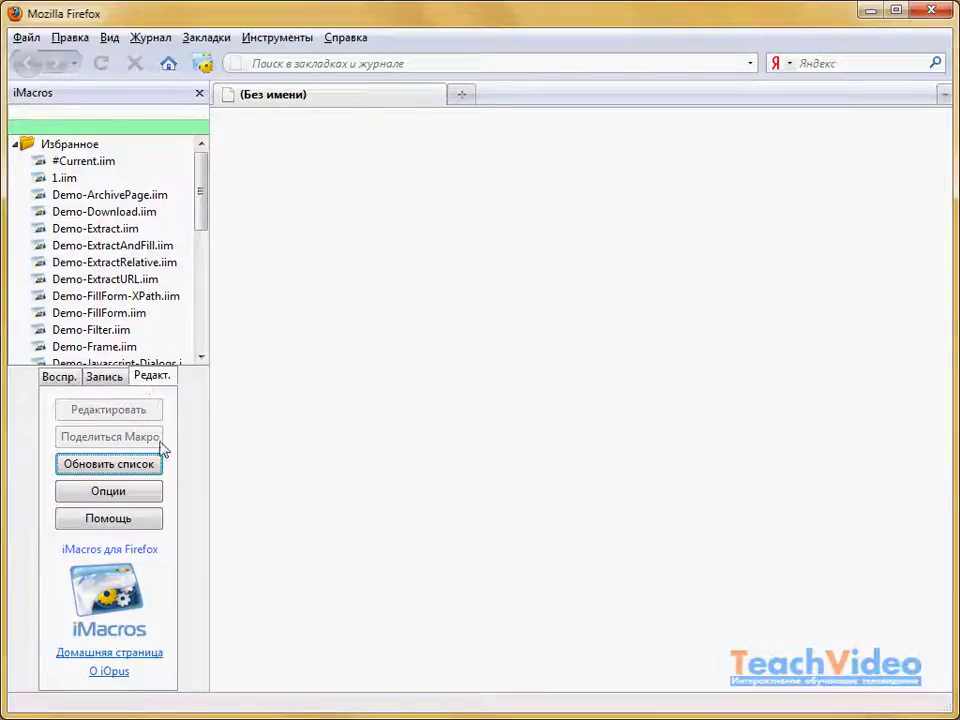
left_click(124, 497)
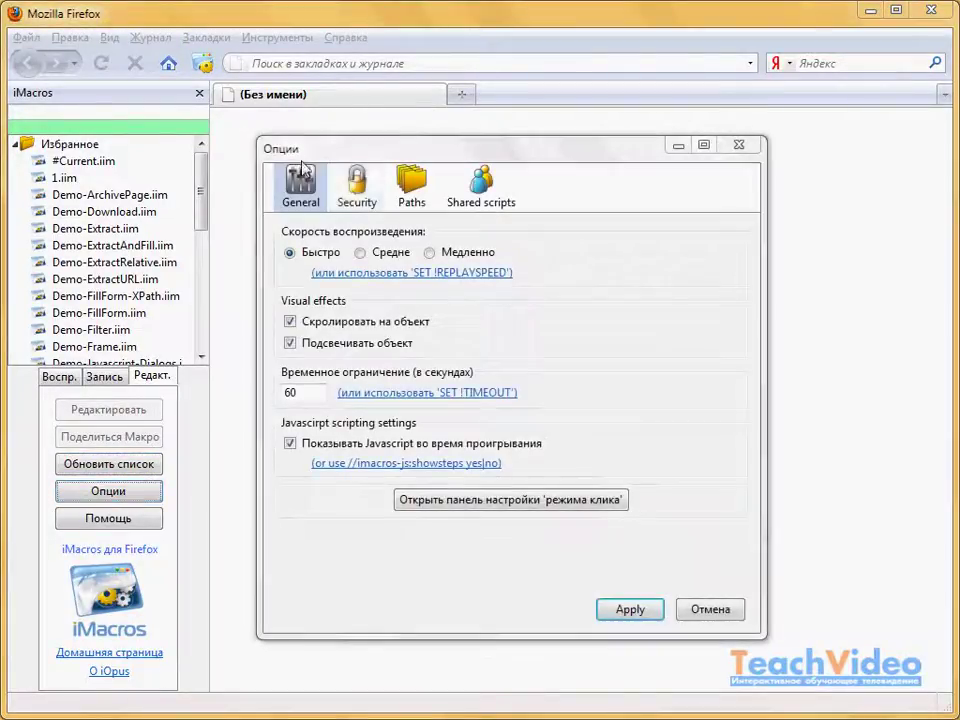
left_click(362, 190)
left_click(411, 185)
left_click(481, 185)
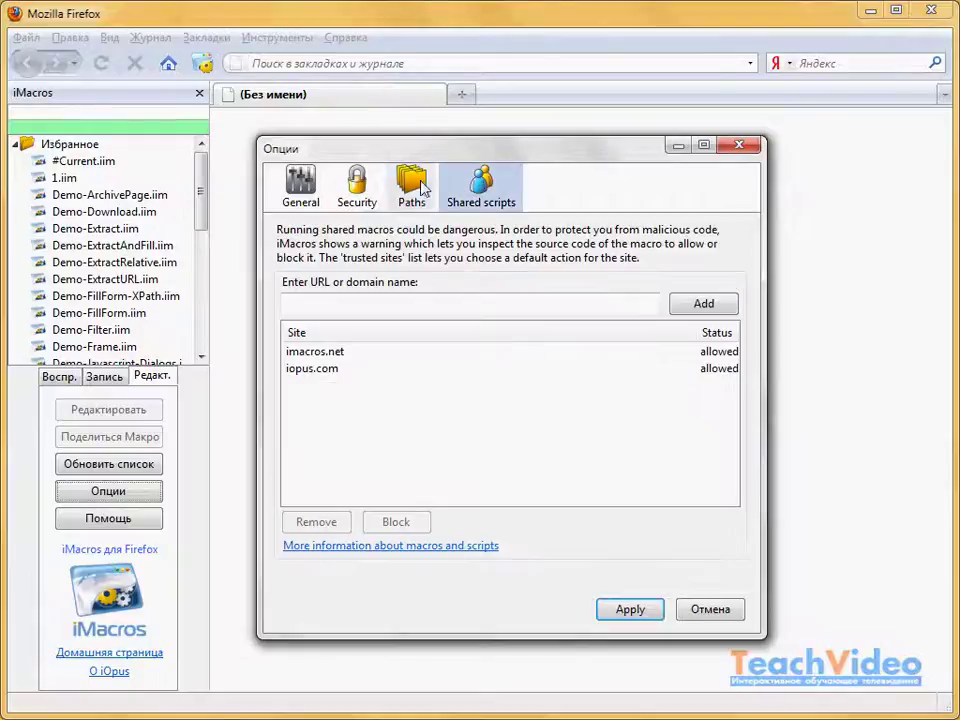
left_click(302, 188)
key("Escape")
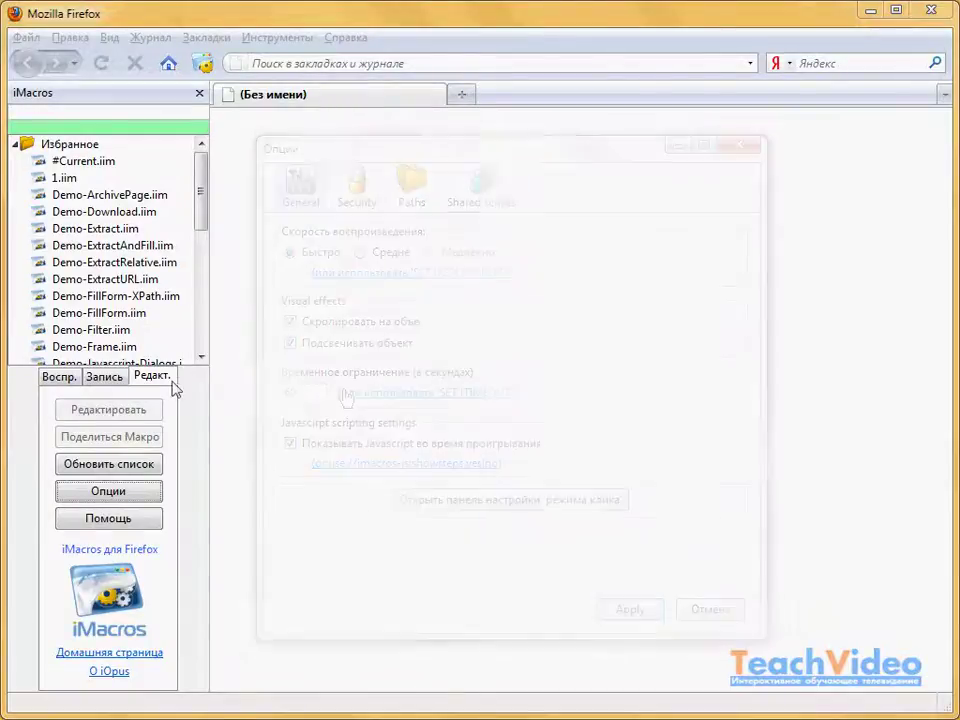
- Run the saved macro 1.iim again from the blank page
left_click(60, 380)
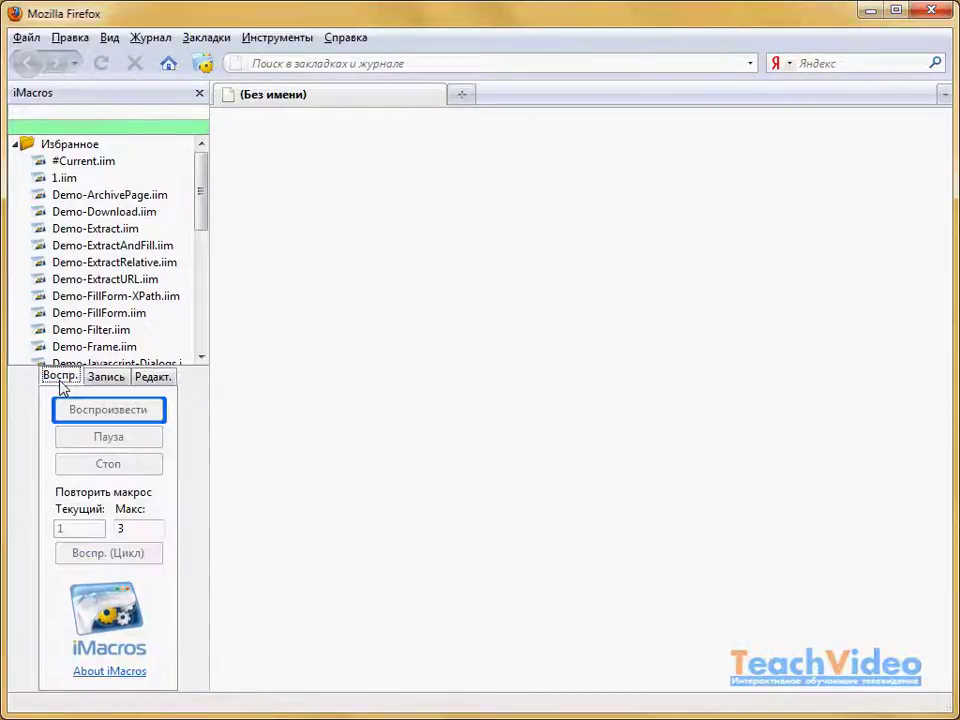
left_click(60, 181)
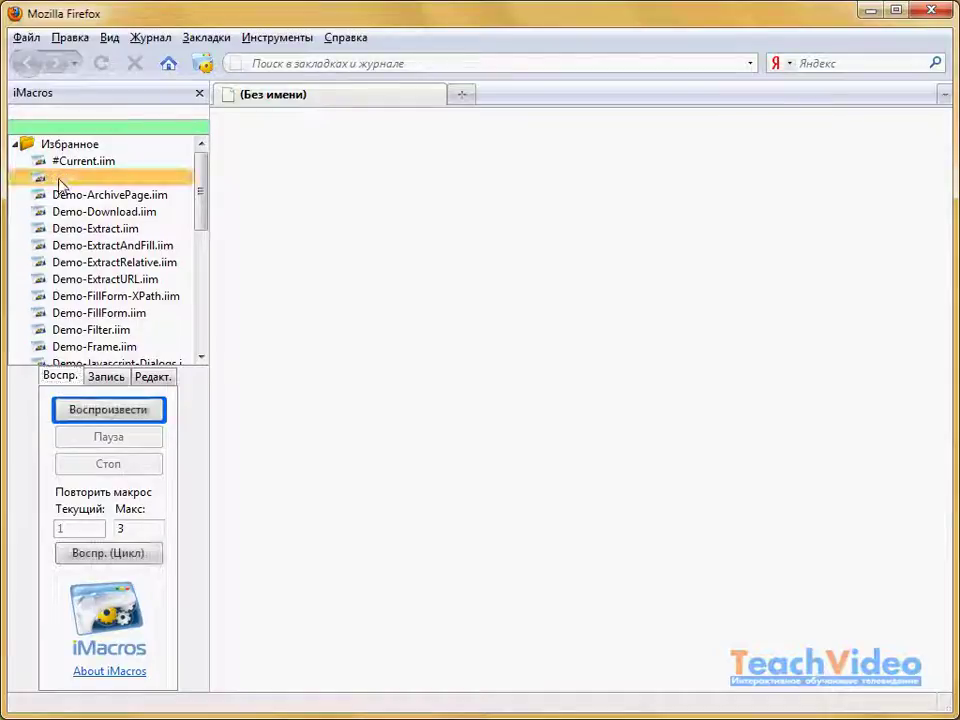
left_click(126, 410)
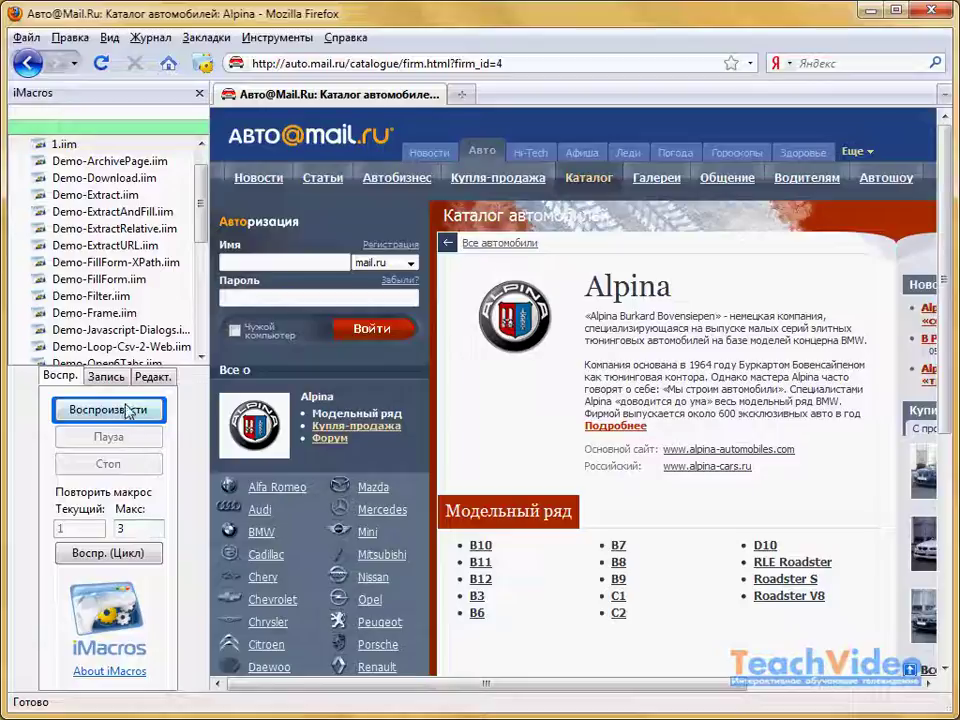
- Look through the macro list and the working folder paths in the iMacros options, and apply the options without changes
left_click(149, 383)
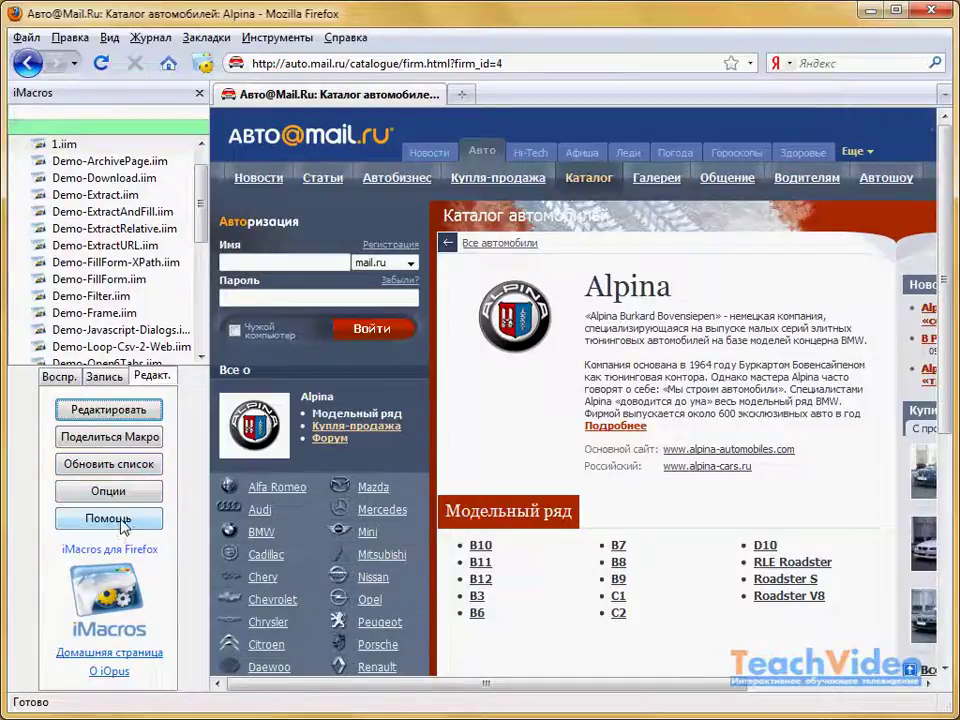
left_click_drag(201, 195, 207, 350)
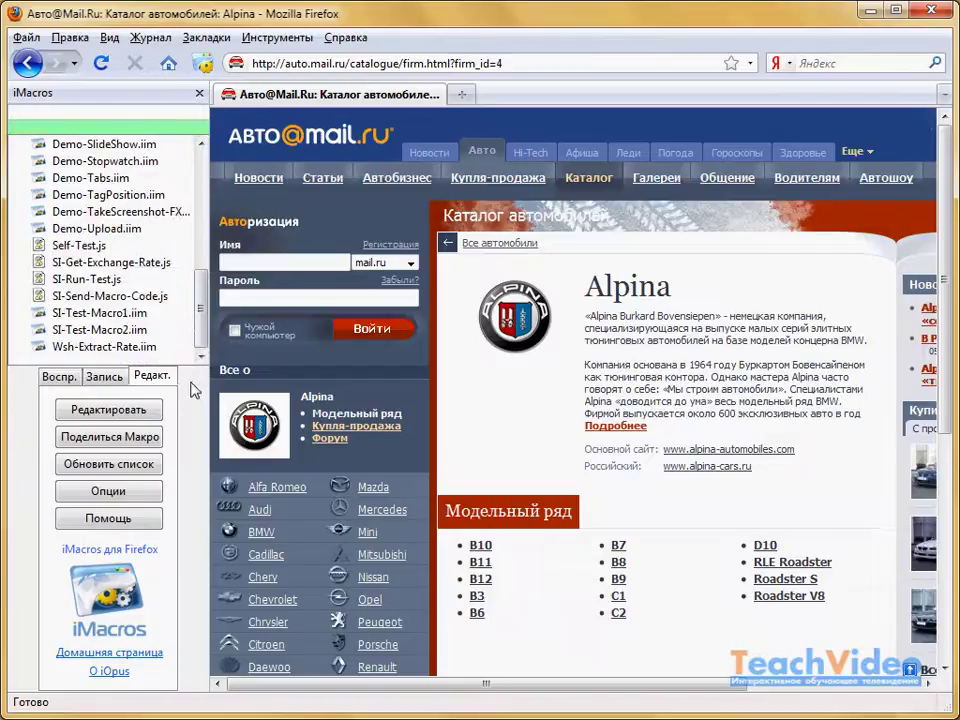
left_click(109, 490)
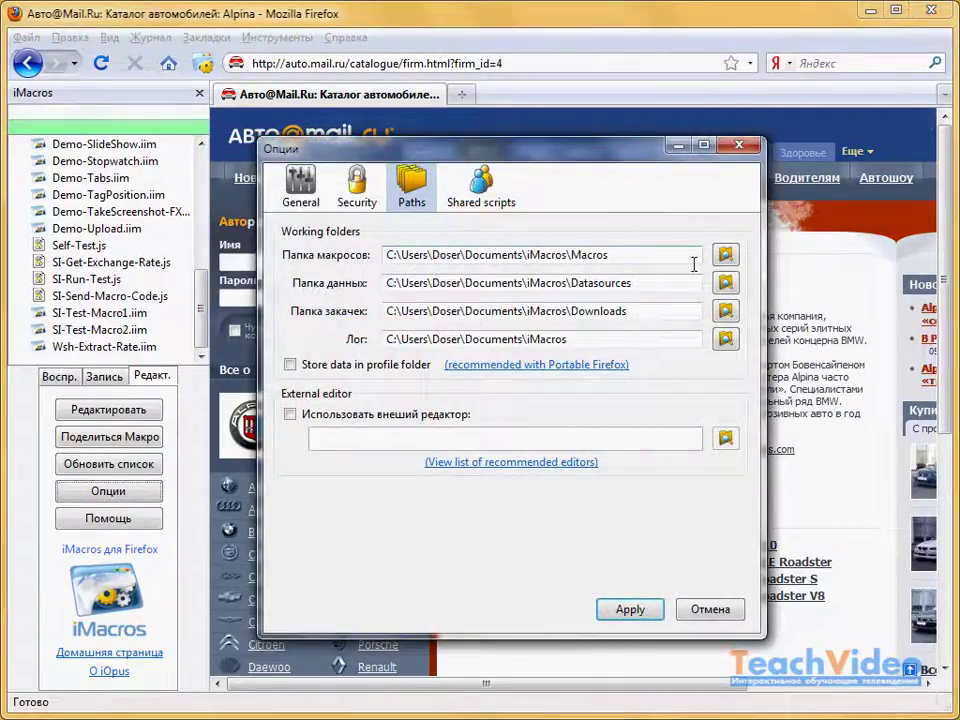
left_click(627, 610)
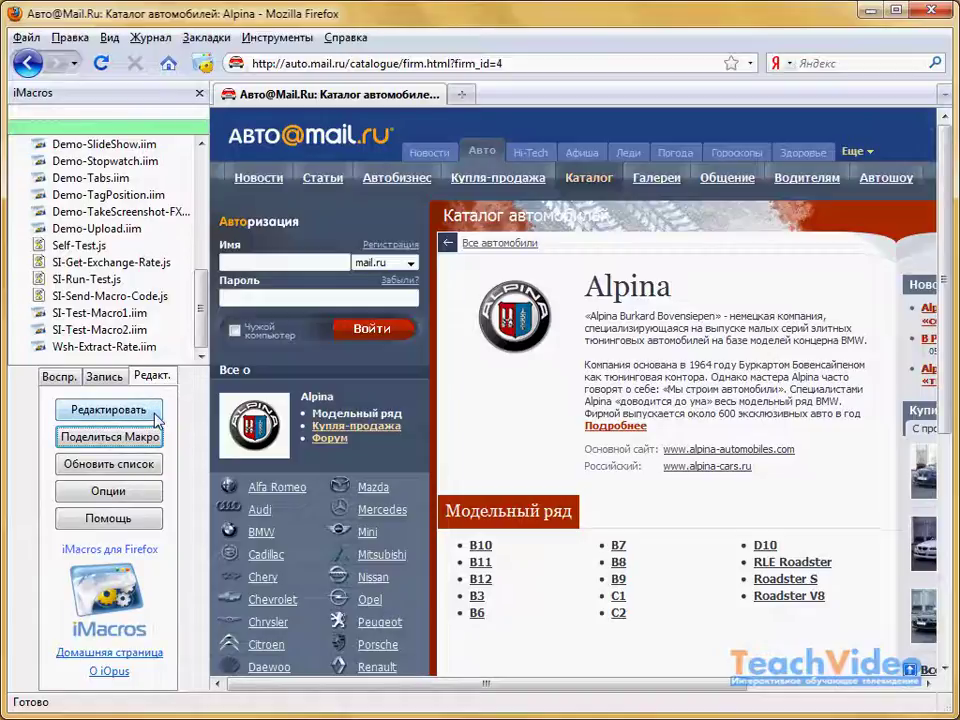
- View the code of the macro 1.iim in the iMacros Editor and close it without editing
left_click(148, 412)
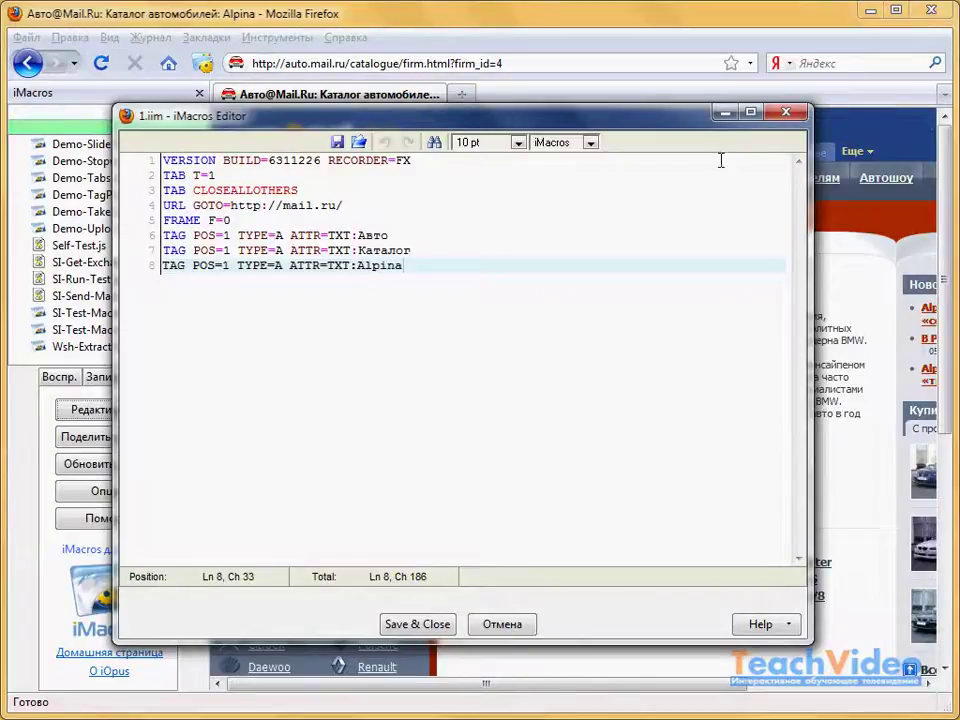
left_click(786, 114)
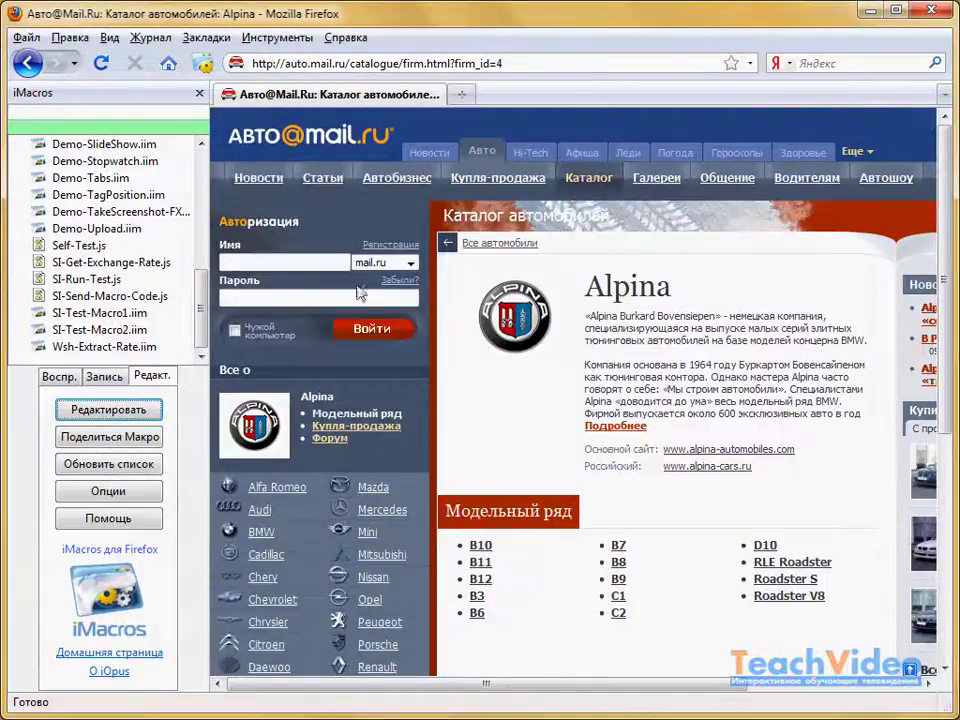
- Set the playback speed to Медленно and turn off Подсвечивать объект in the General options of iMacros
left_click(137, 492)
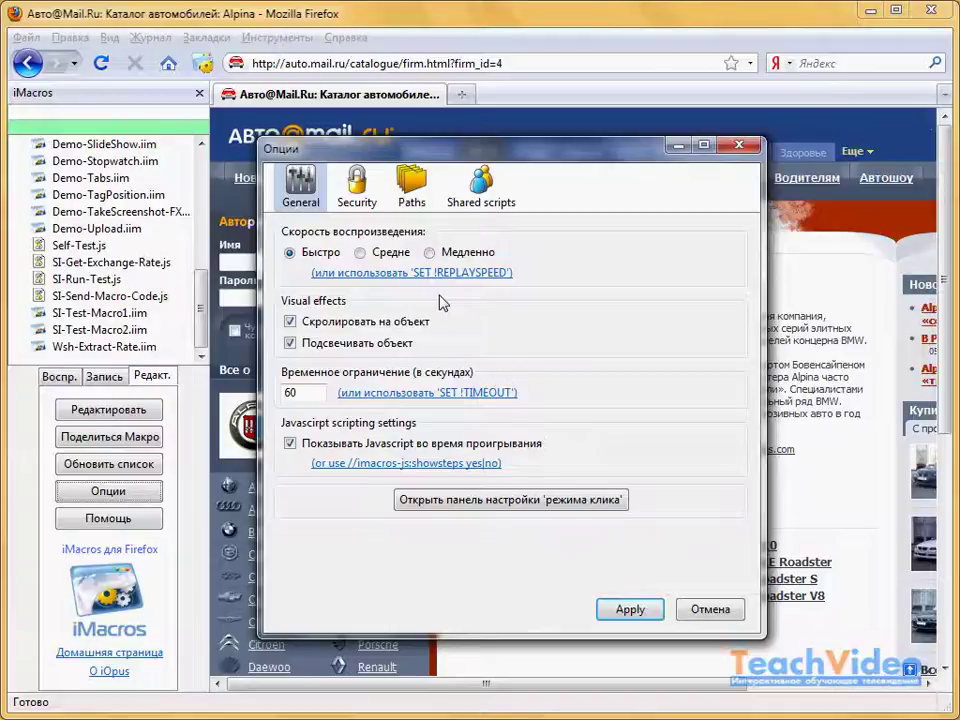
left_click(408, 254)
left_click(428, 252)
left_click(292, 253)
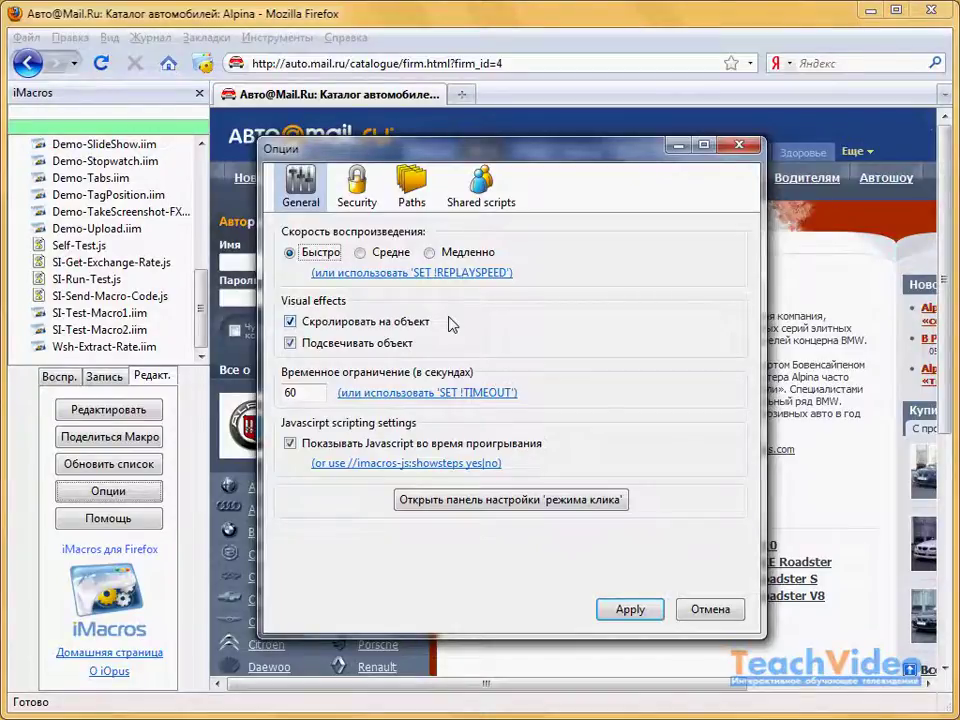
left_click(430, 253)
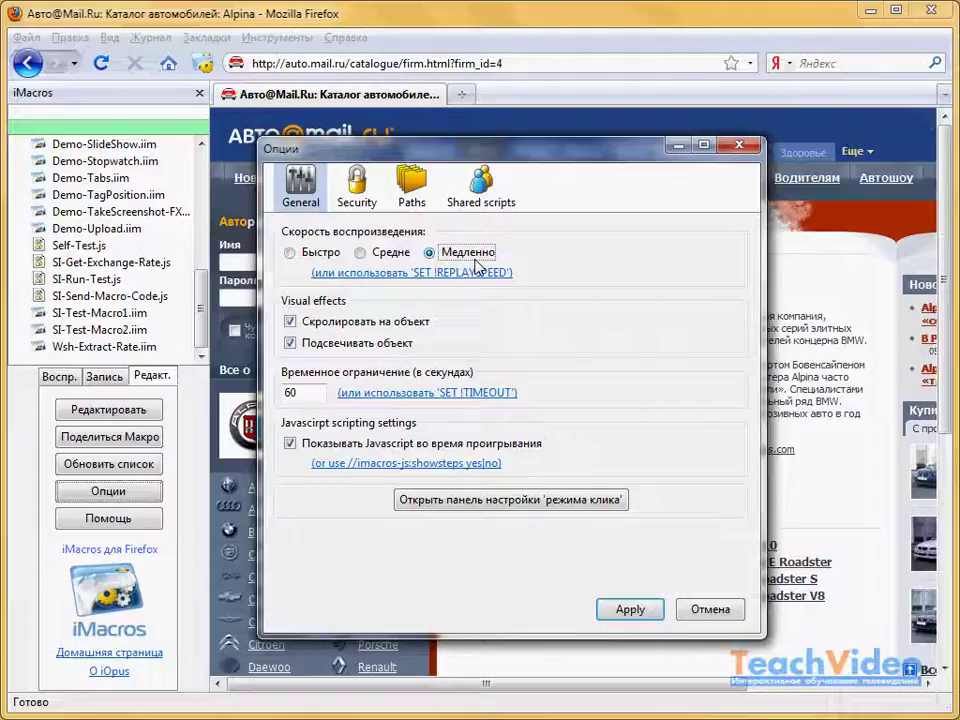
left_click(476, 270)
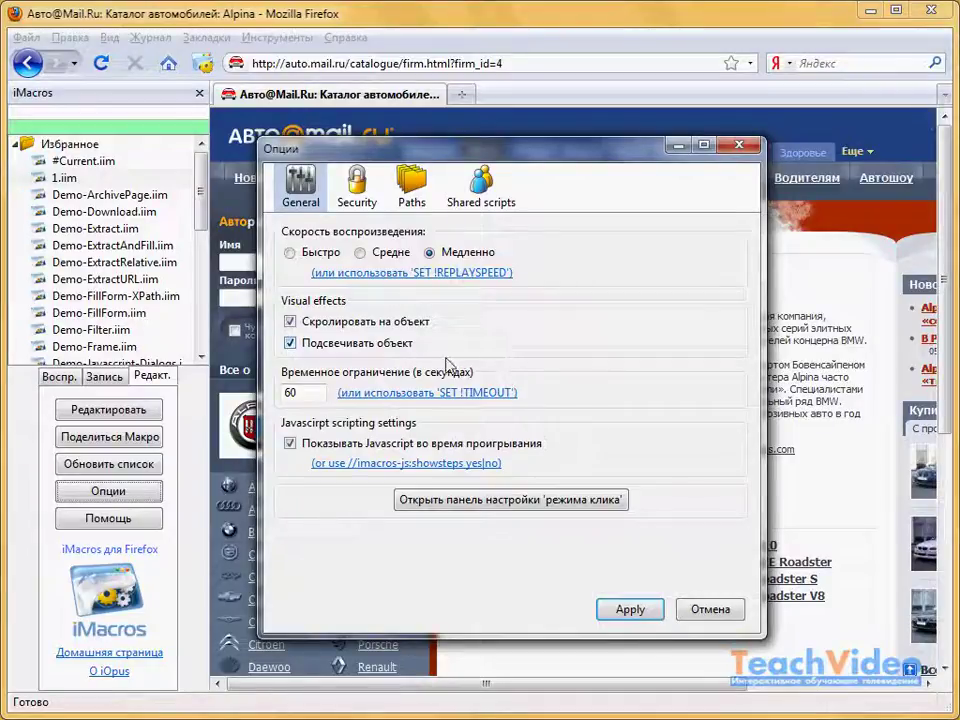
left_click(298, 346)
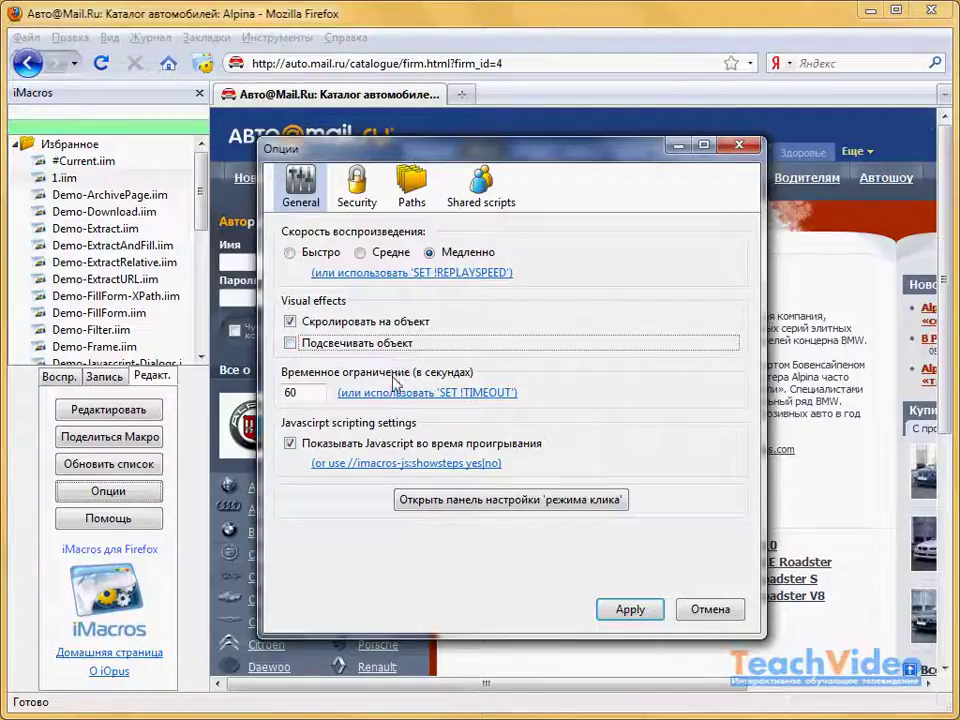
left_click(318, 395)
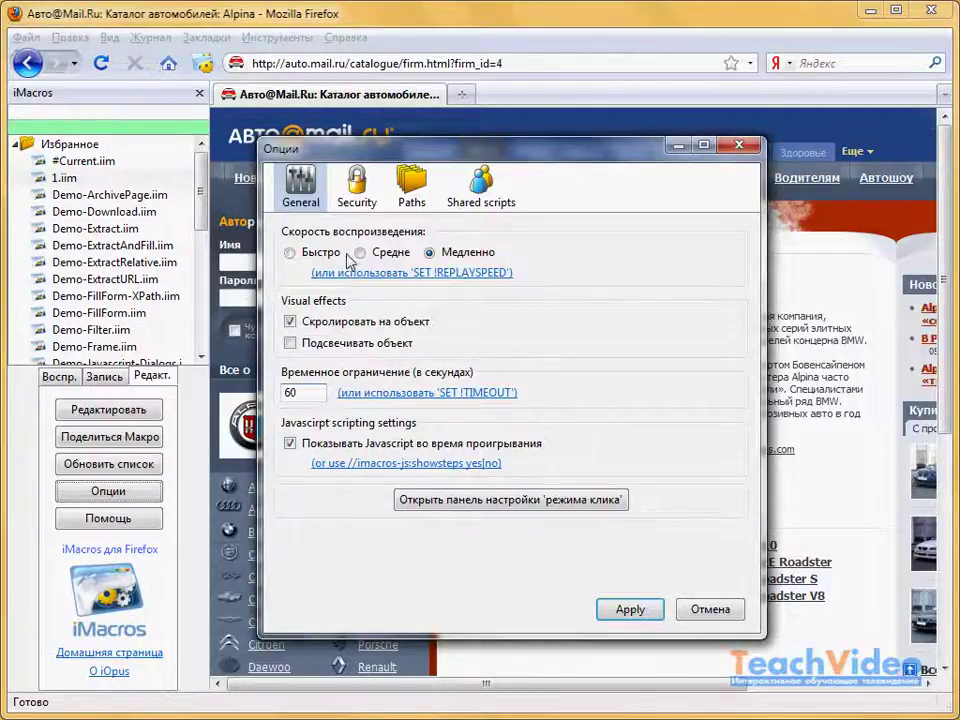
- Try the option to store a master password in the Firefox Password Manager, and switch back to Не шифровать пароли
left_click(357, 185)
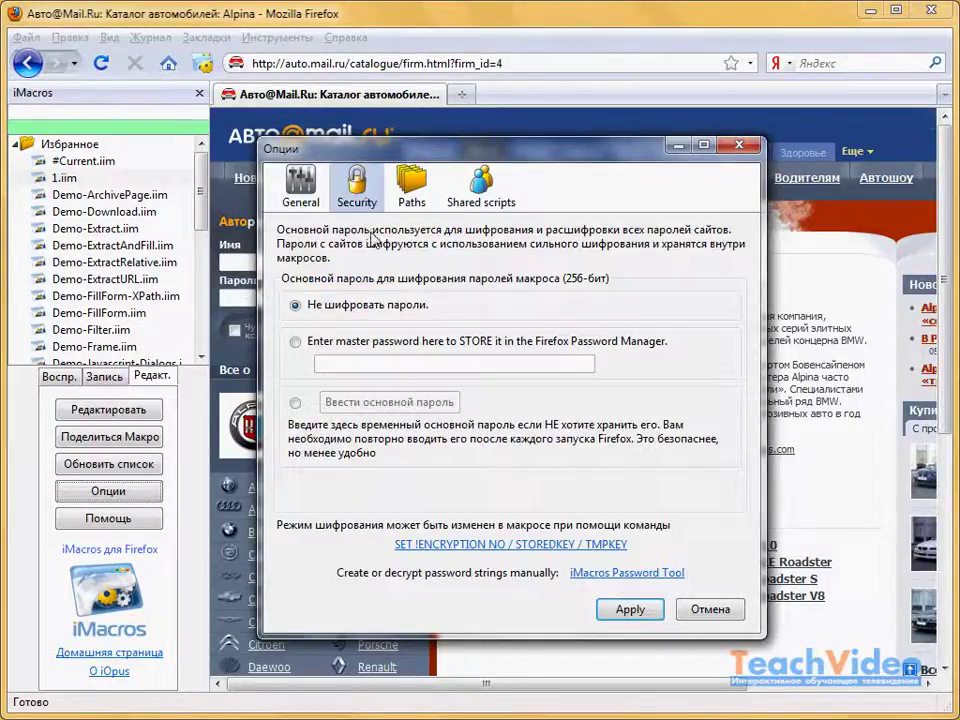
left_click(374, 343)
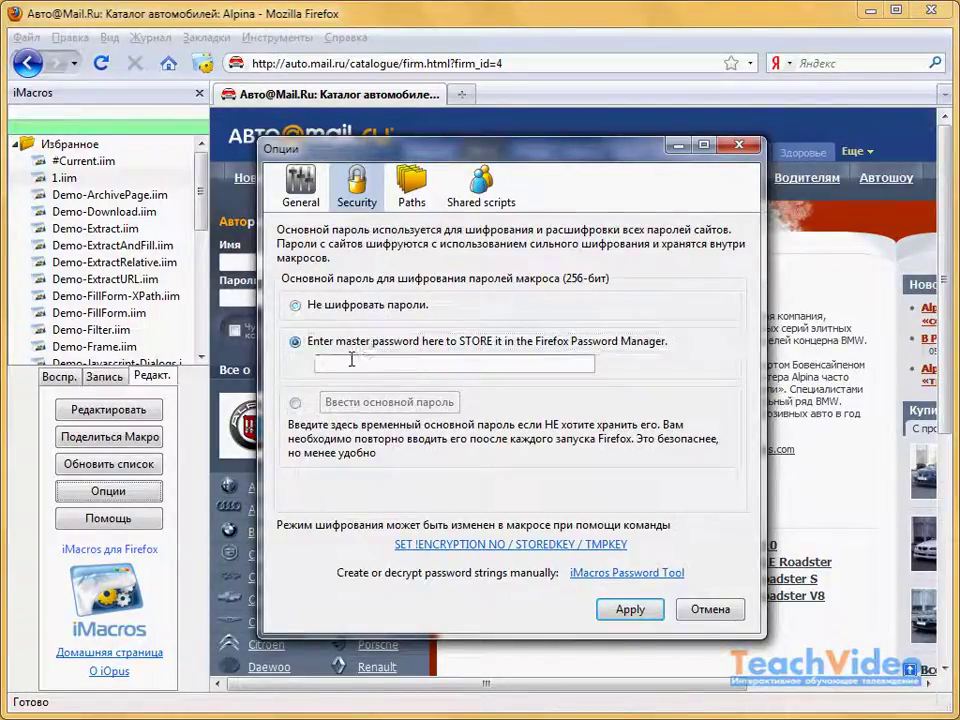
left_click(300, 306)
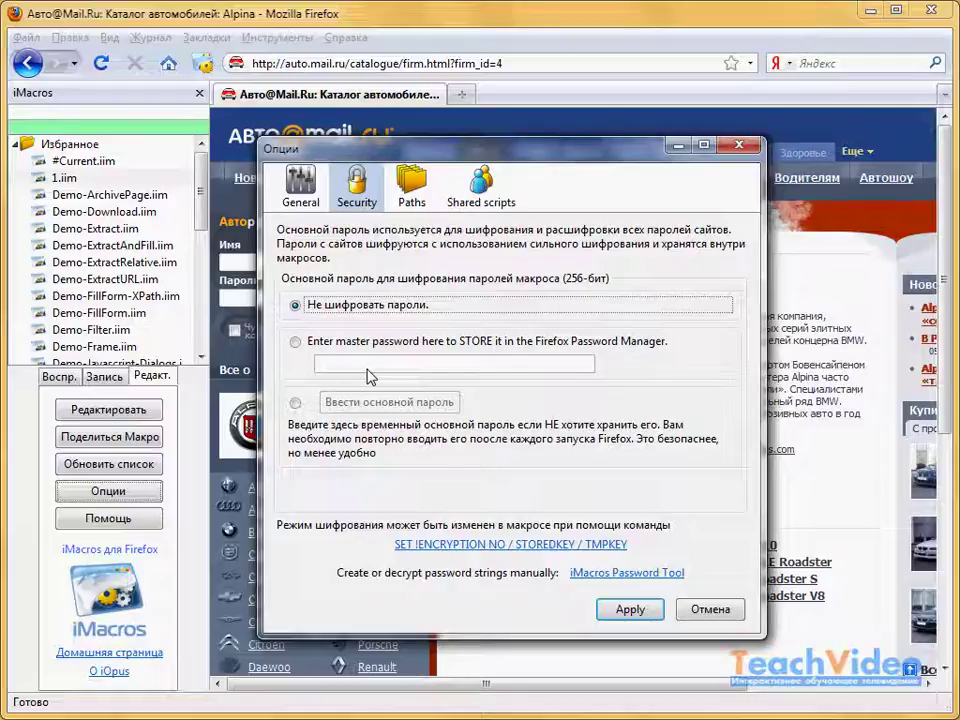
- Examine the working folder paths and the trusted sites list for shared scripts
left_click(412, 198)
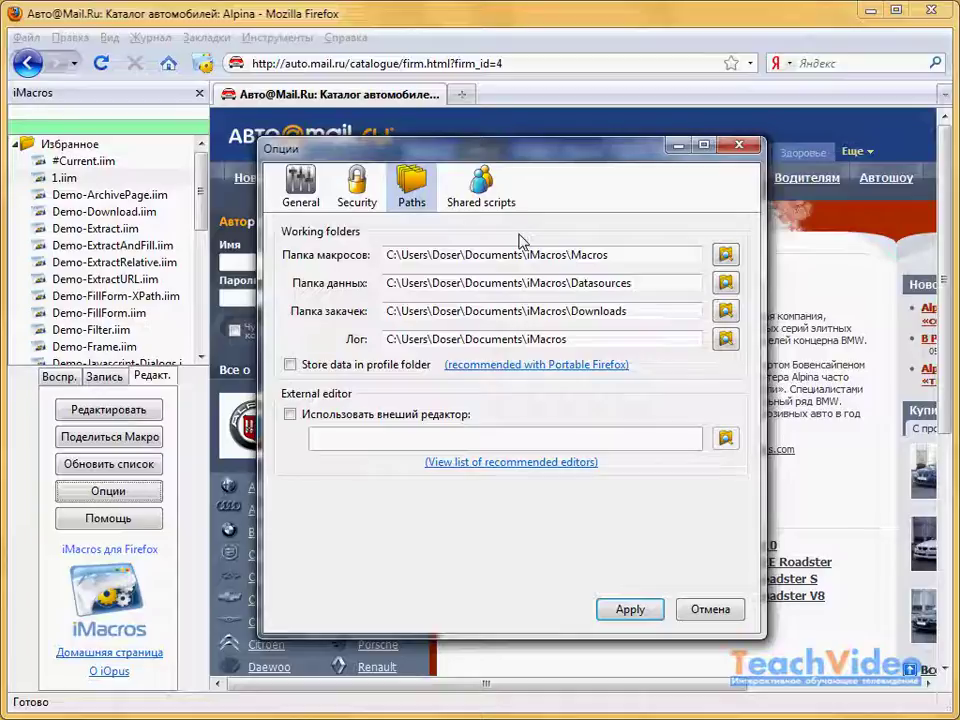
left_click(495, 198)
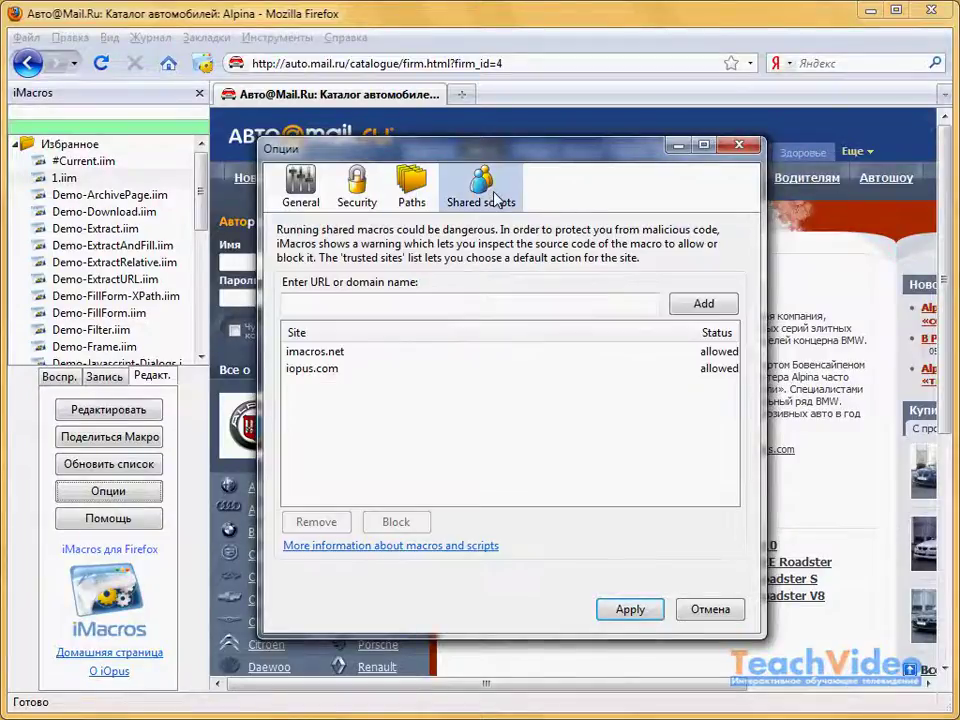